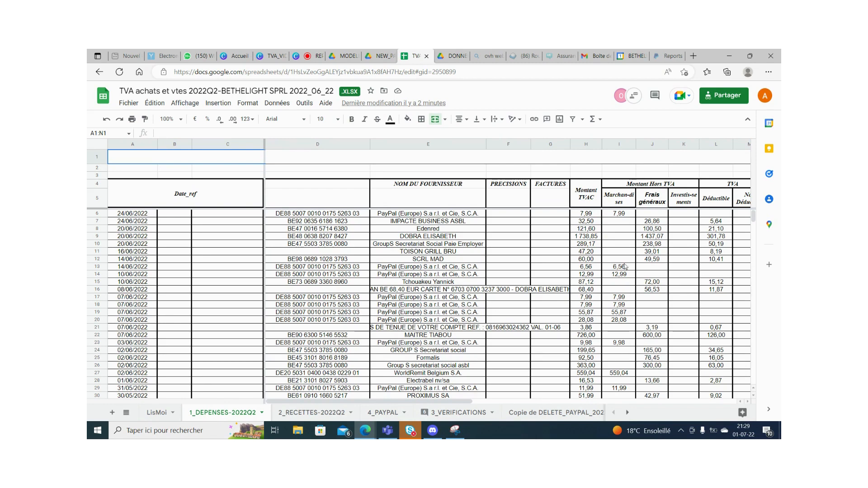
# Step: Examine the PayPal supplier entries dated 07/06/2022 and their PRECISIONS cells in the 1_DEPENSES-2022Q2 sheet
pyautogui.click(424, 299)
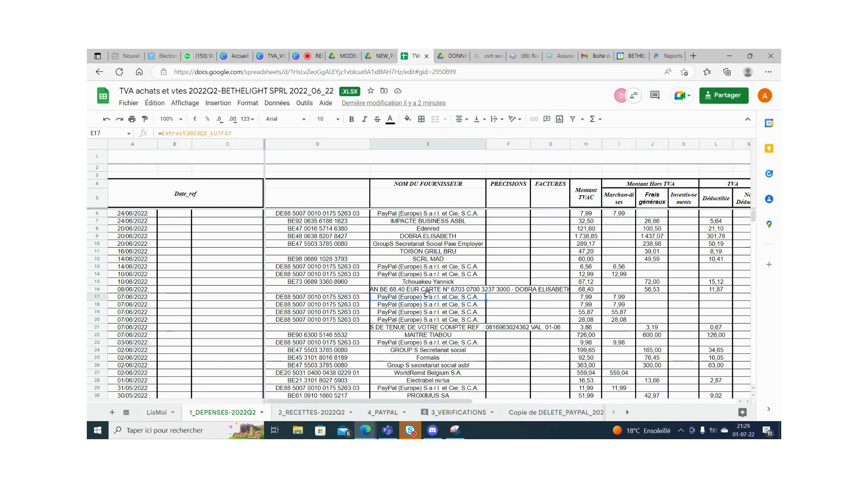
pyautogui.click(426, 304)
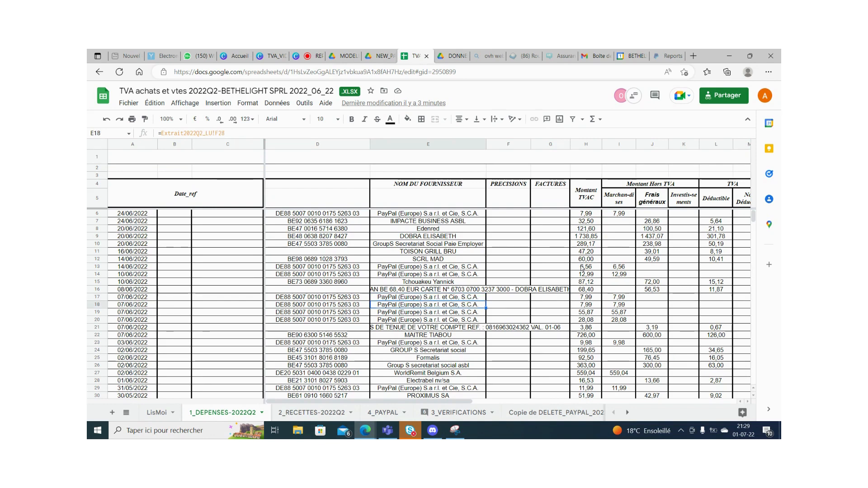
pyautogui.click(420, 313)
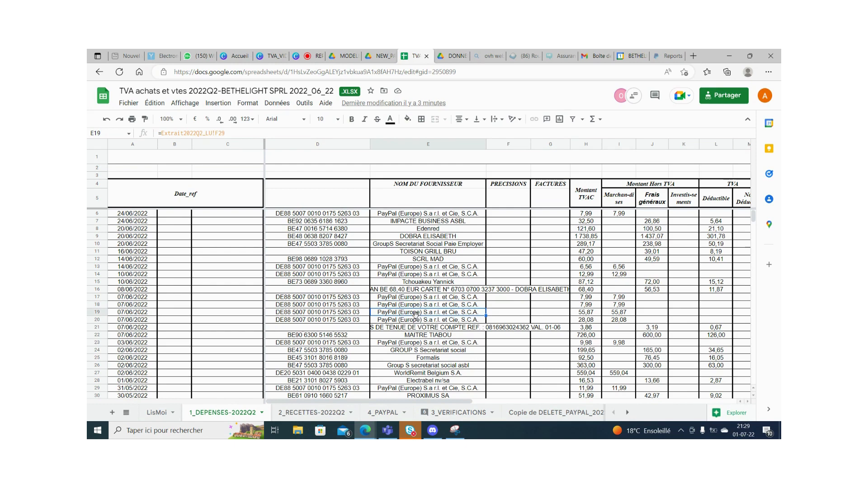
pyautogui.click(421, 305)
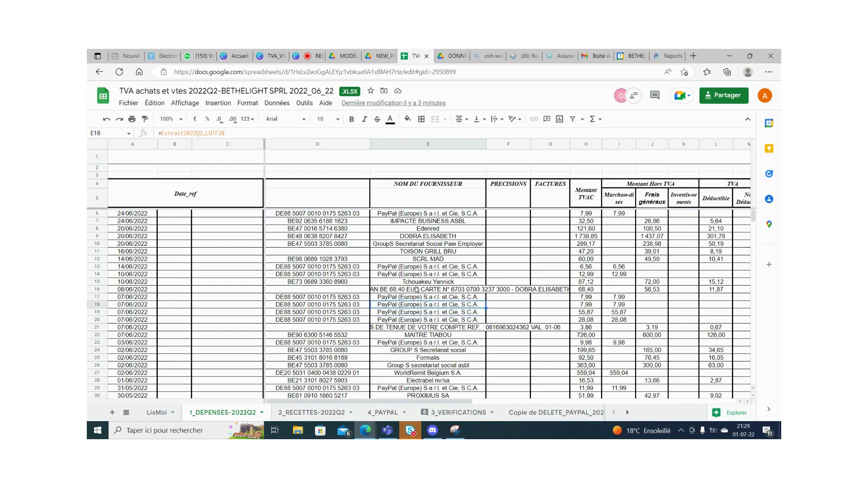
pyautogui.click(421, 313)
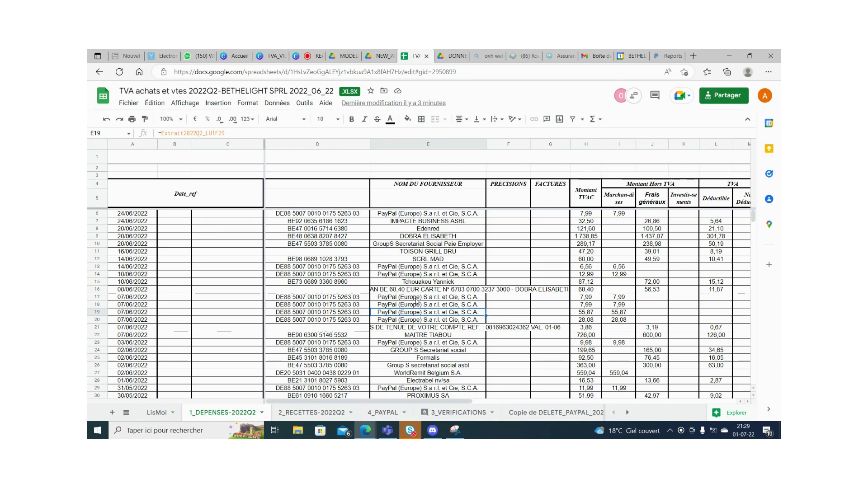
pyautogui.click(418, 298)
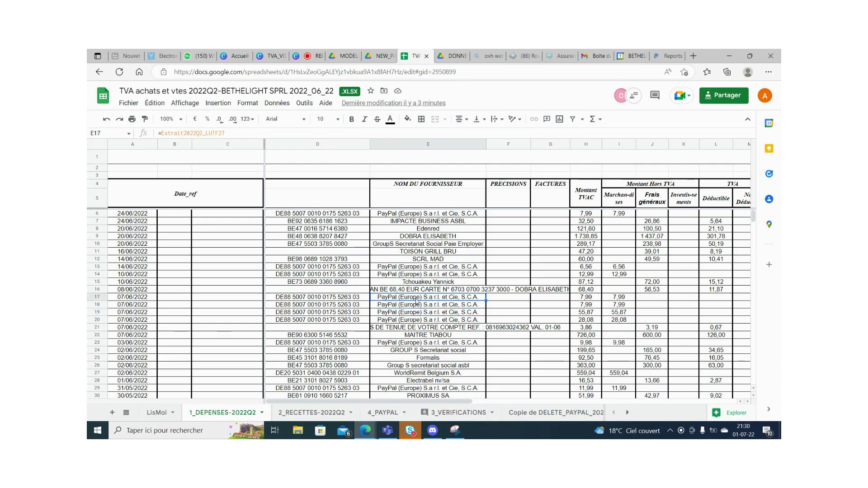
pyautogui.click(499, 299)
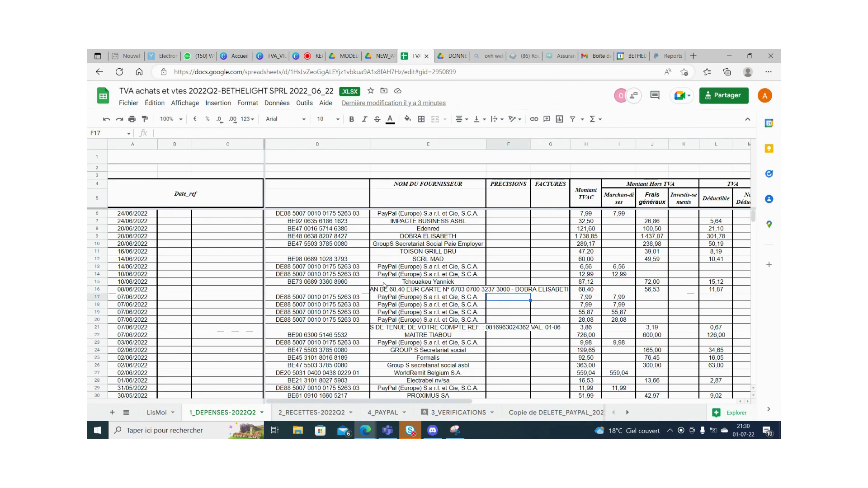
pyautogui.click(513, 306)
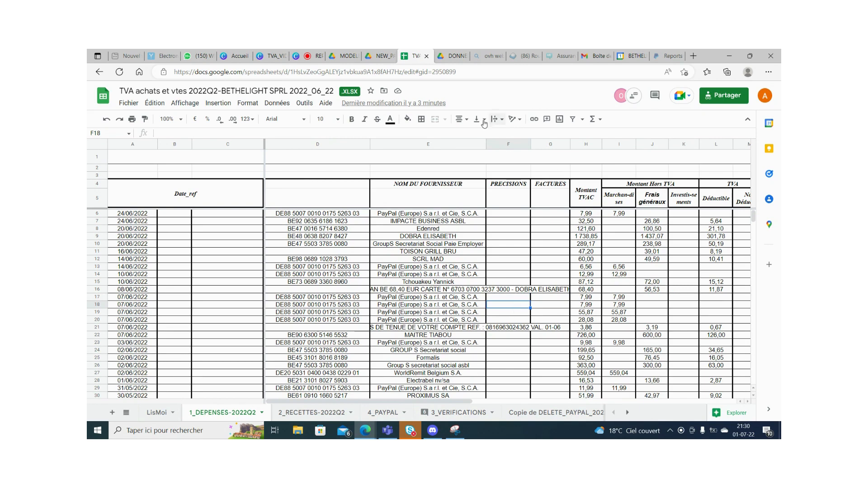
# Step: Upload today's PayPal CSV report from the Téléchargements folder to the NEW_PAYPAL folder in Google Drive
pyautogui.click(454, 56)
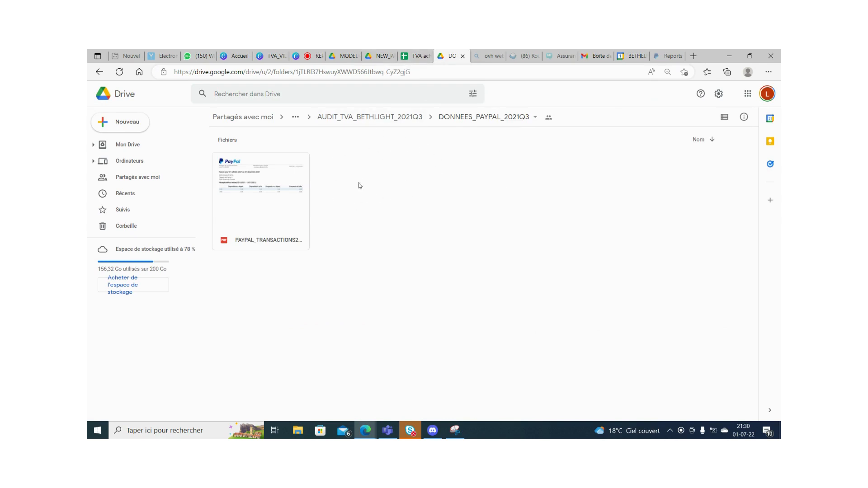
pyautogui.click(377, 59)
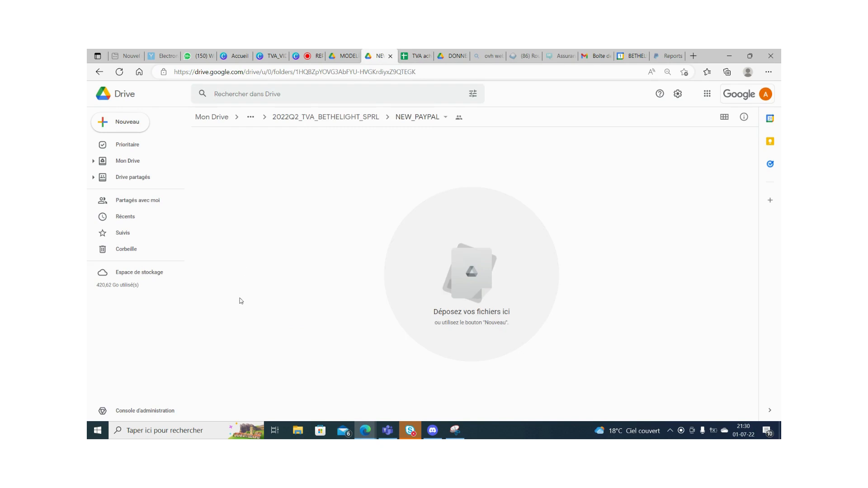
pyautogui.click(132, 127)
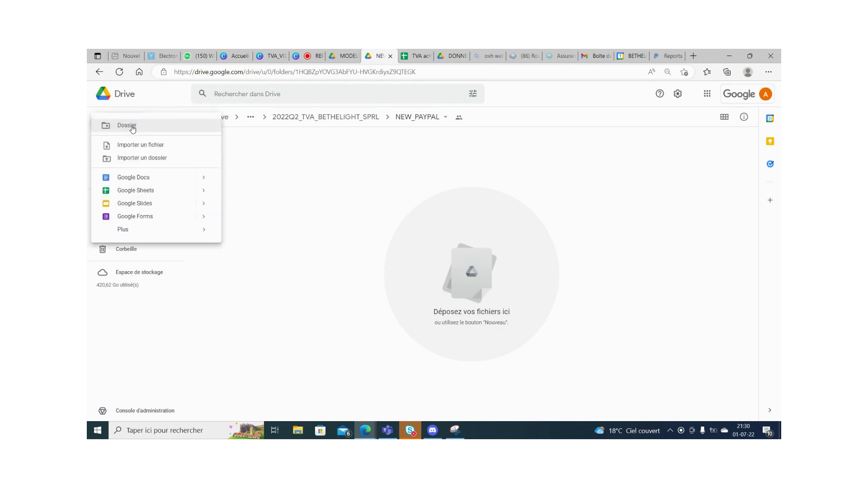
pyautogui.click(137, 145)
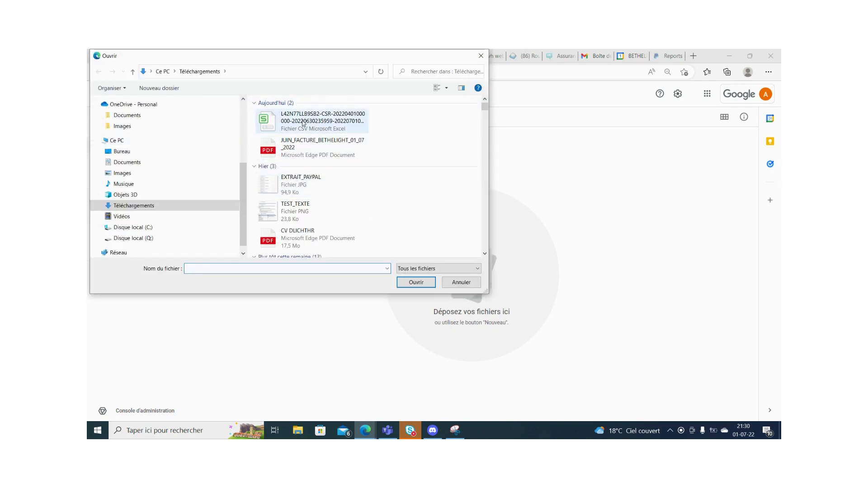
pyautogui.doubleClick(303, 123)
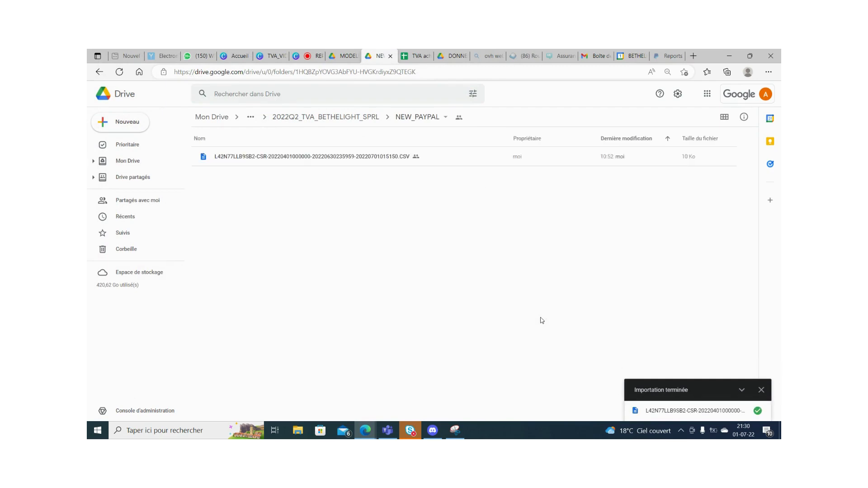
# Step: Open the uploaded PayPal CSV report with Google Sheets
pyautogui.doubleClick(338, 156)
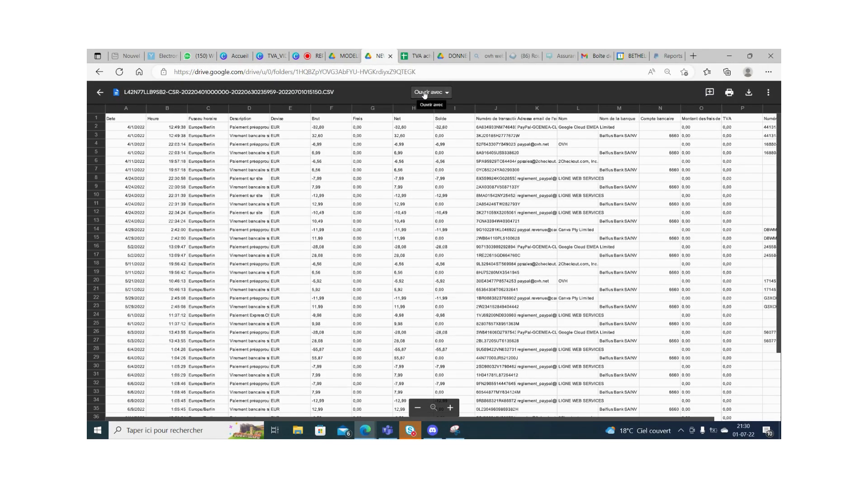
pyautogui.click(424, 93)
pyautogui.click(446, 137)
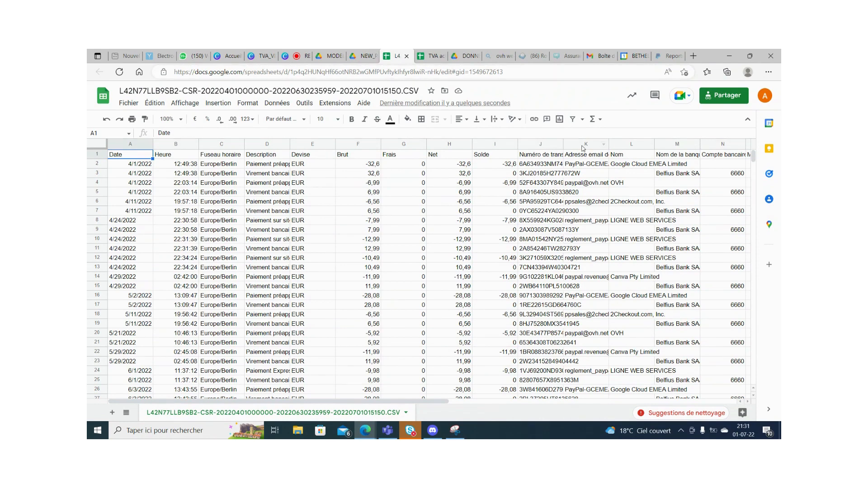
pyautogui.click(550, 239)
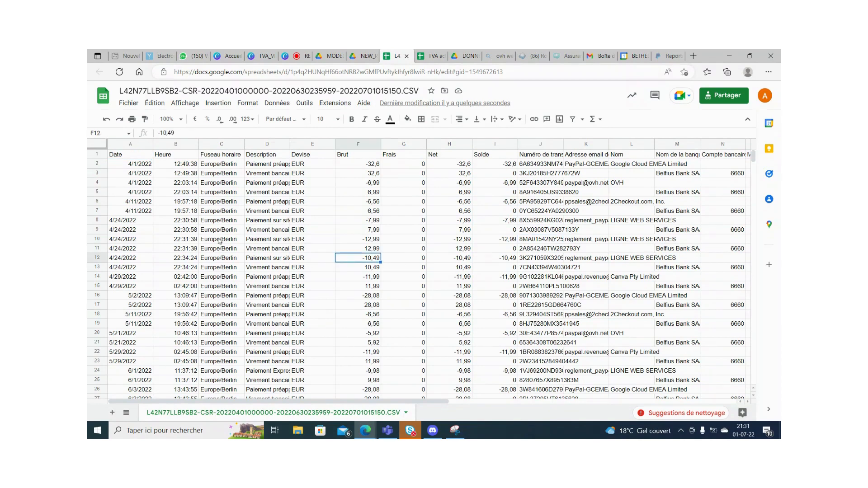
pyautogui.click(238, 241)
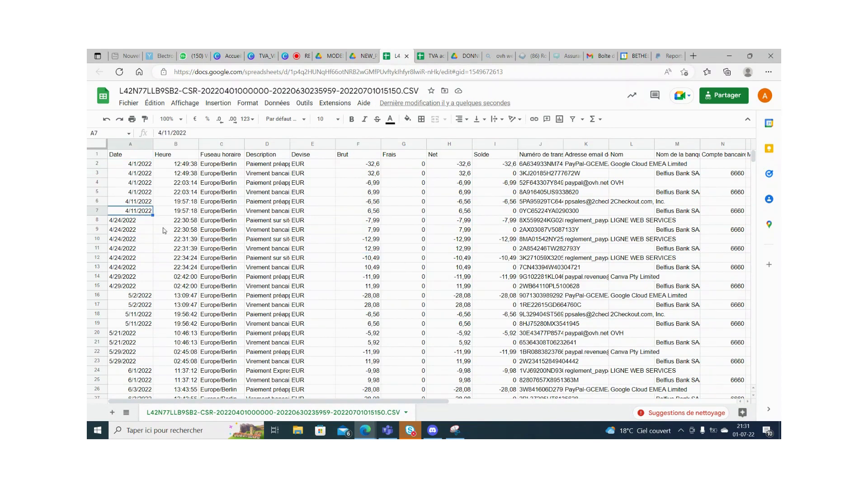
pyautogui.click(193, 260)
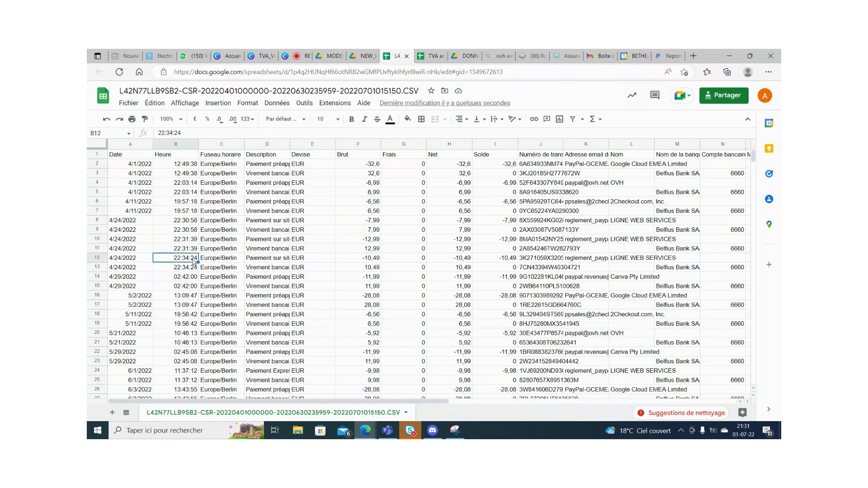
pyautogui.click(128, 258)
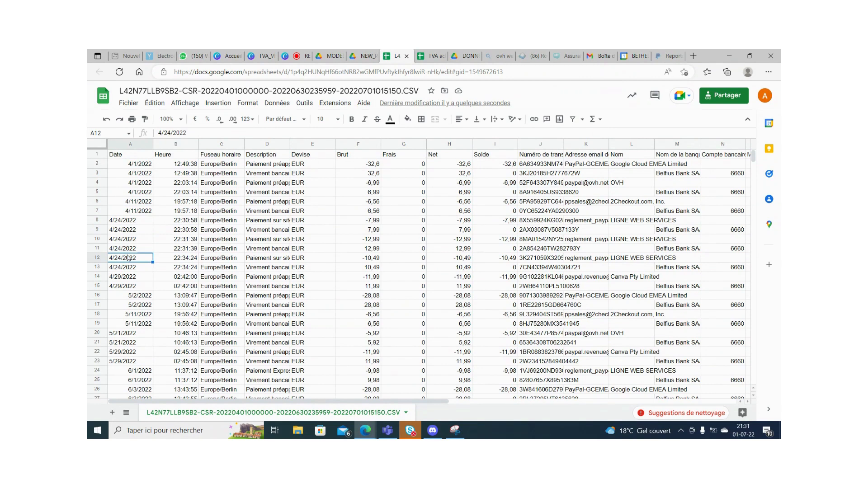
pyautogui.click(130, 287)
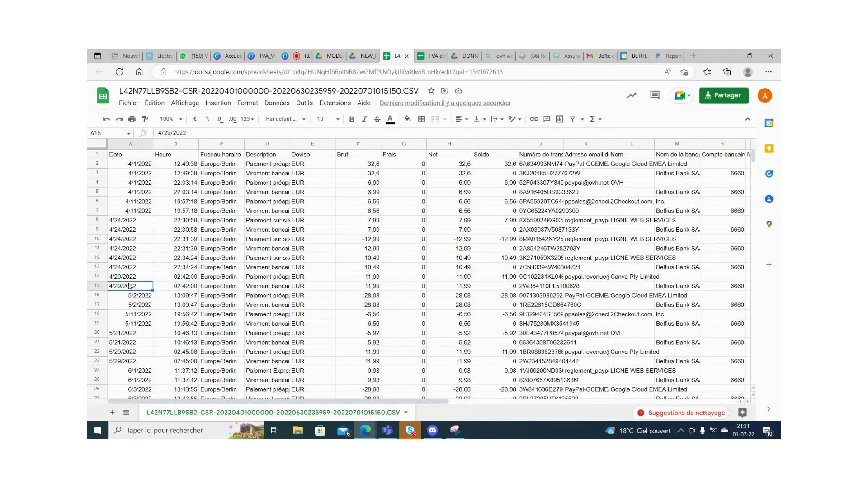
# Step: Copy all the data of the PayPal report and paste it at cell A1 of the 4_PAYPAL sheet in the VAT workbook
pyautogui.hotkey('ctrl', 'a')
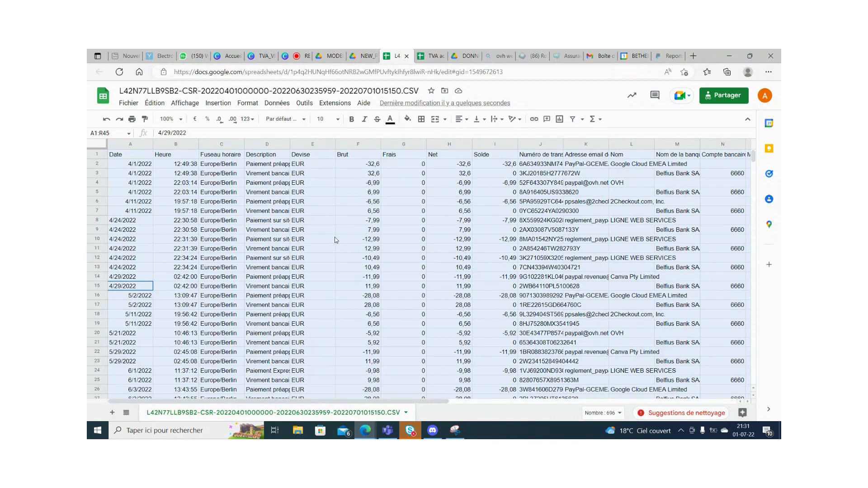
pyautogui.rightClick(335, 238)
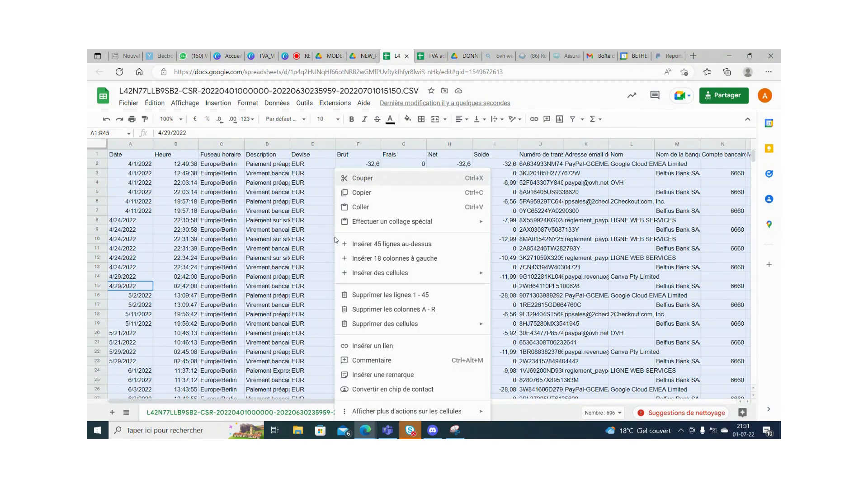
pyautogui.click(394, 193)
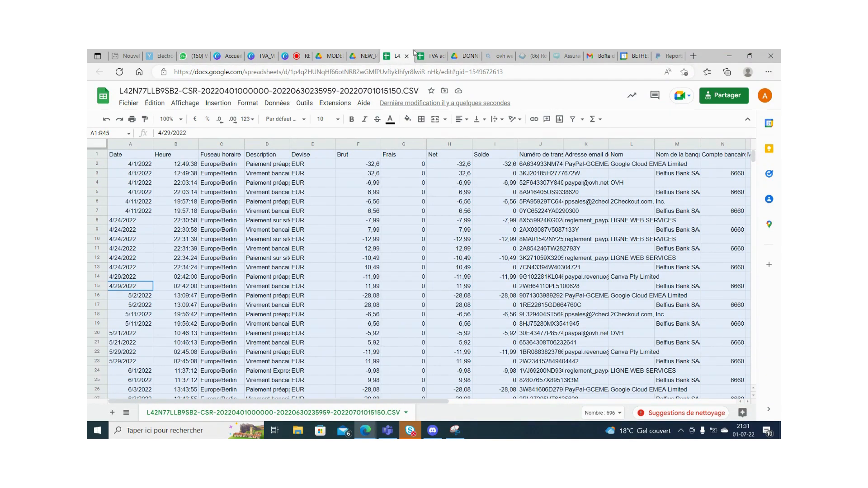
pyautogui.hotkey('ctrl', 'Tab')
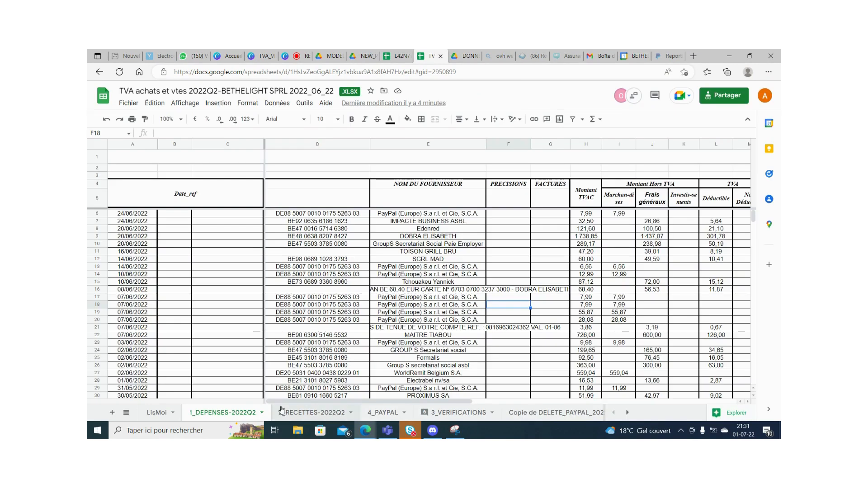
pyautogui.click(383, 413)
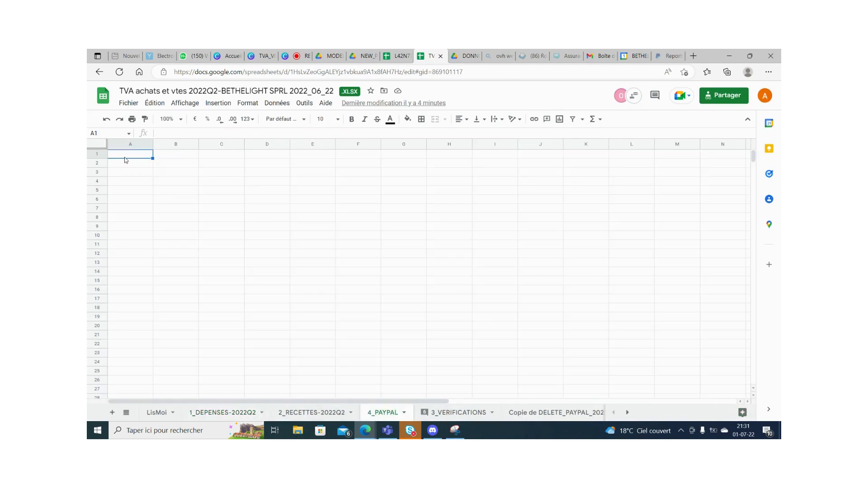
pyautogui.hotkey('ctrl', 'v')
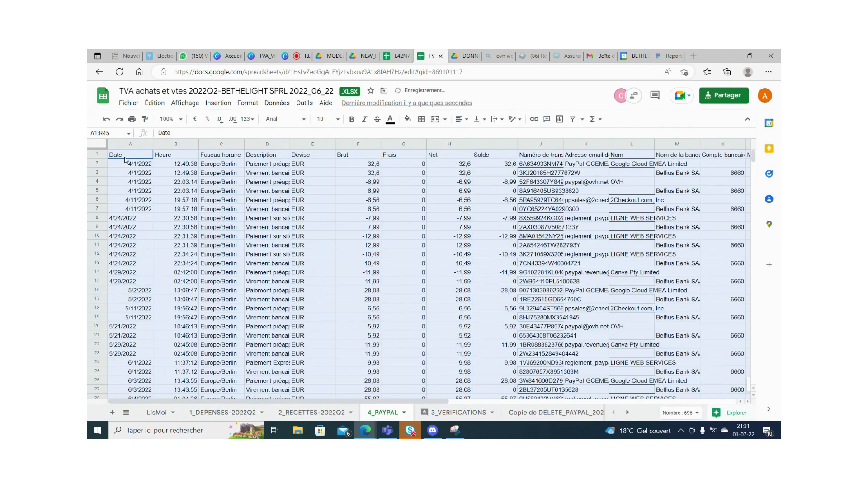
# Step: Delete the Heure, Fuseau horaire and Description columns from the 4_PAYPAL sheet
pyautogui.click(359, 213)
pyautogui.click(285, 193)
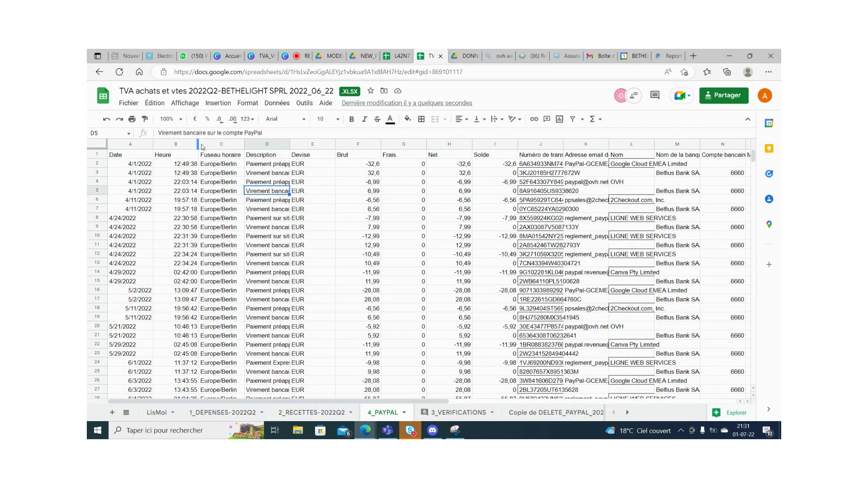
pyautogui.click(176, 145)
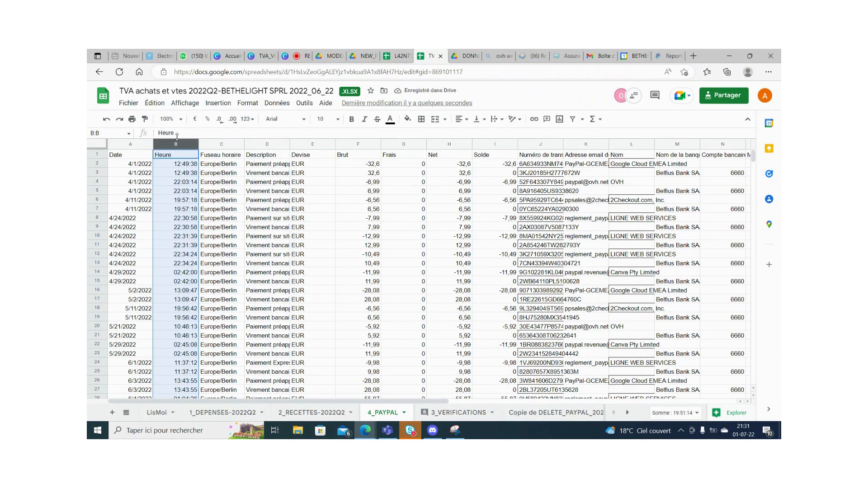
pyautogui.keyDown('ctrl'); pyautogui.click(211, 140); pyautogui.keyUp('ctrl')
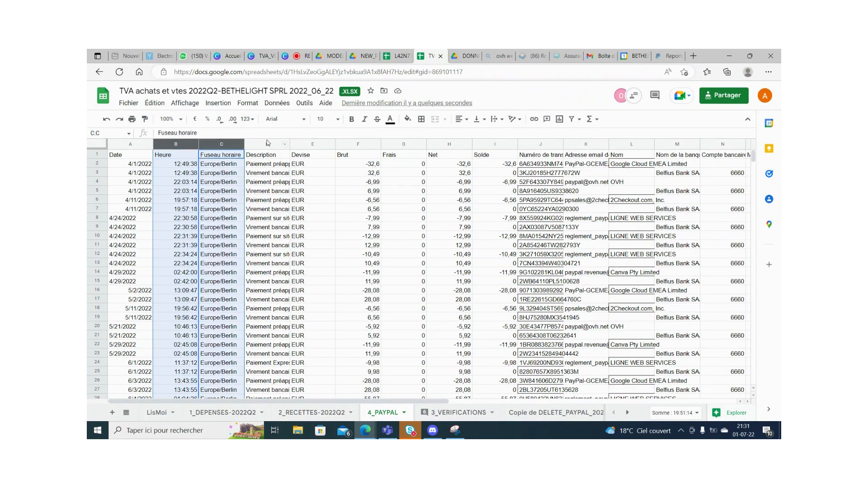
pyautogui.keyDown('ctrl'); pyautogui.click(267, 141); pyautogui.keyUp('ctrl')
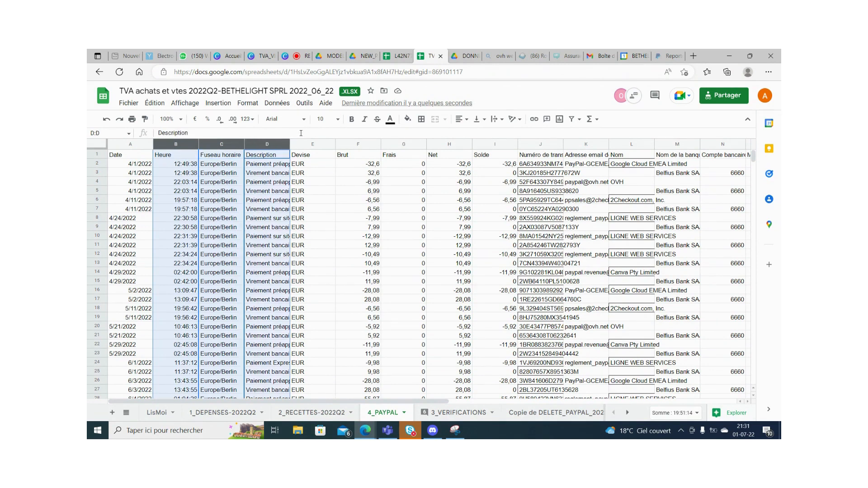
pyautogui.rightClick(263, 143)
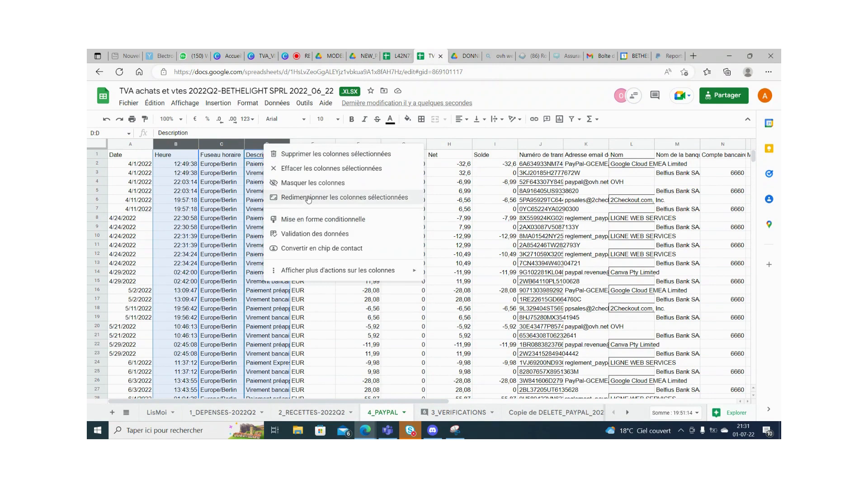
pyautogui.click(306, 154)
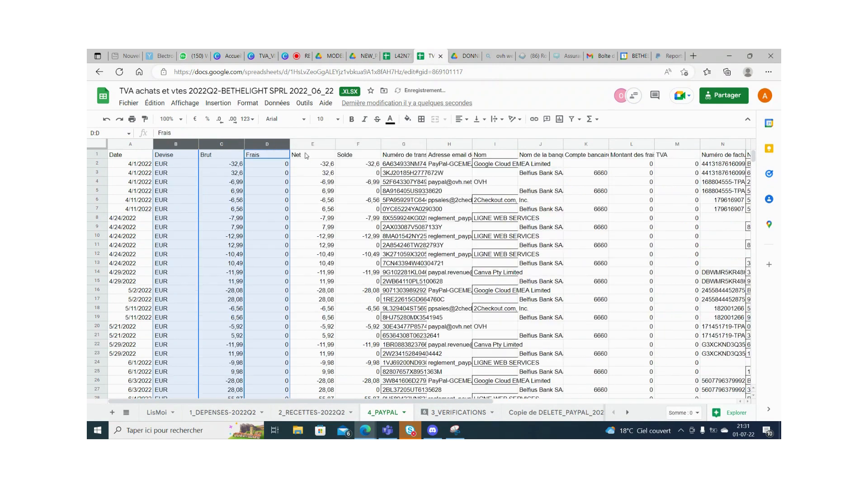
# Step: Examine the Net, Solde and transaction number columns of the 4_PAYPAL sheet
pyautogui.click(313, 145)
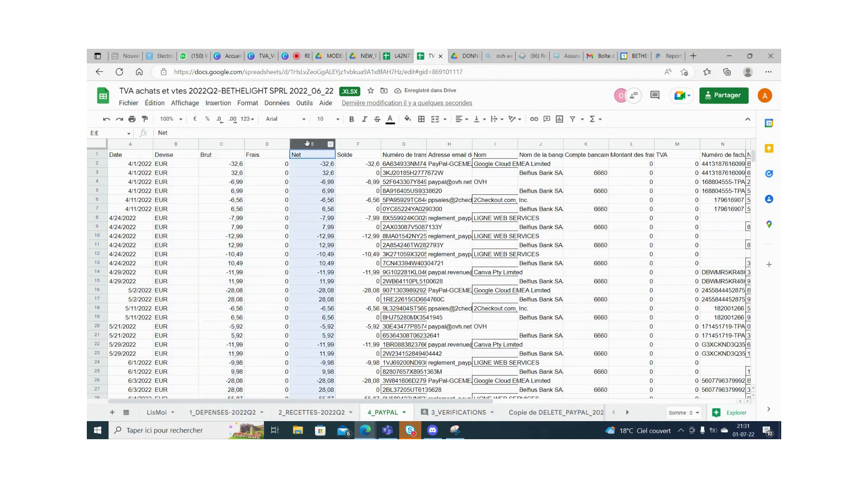
pyautogui.click(350, 145)
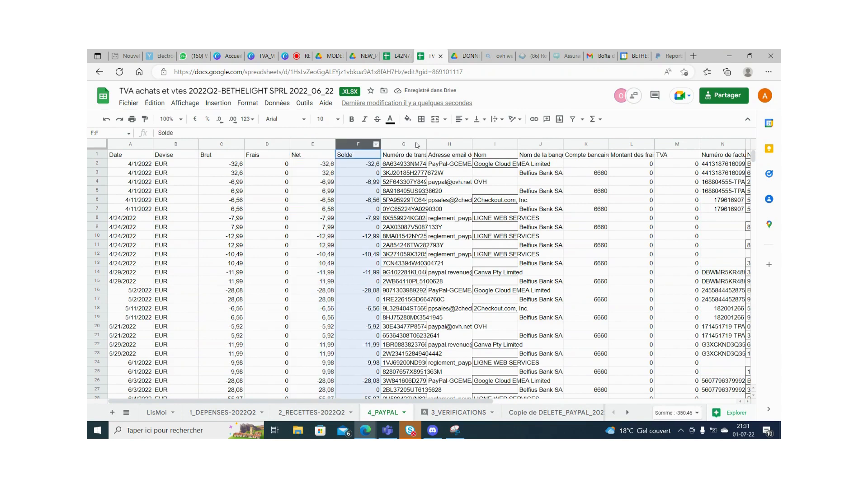
pyautogui.click(407, 158)
pyautogui.click(401, 200)
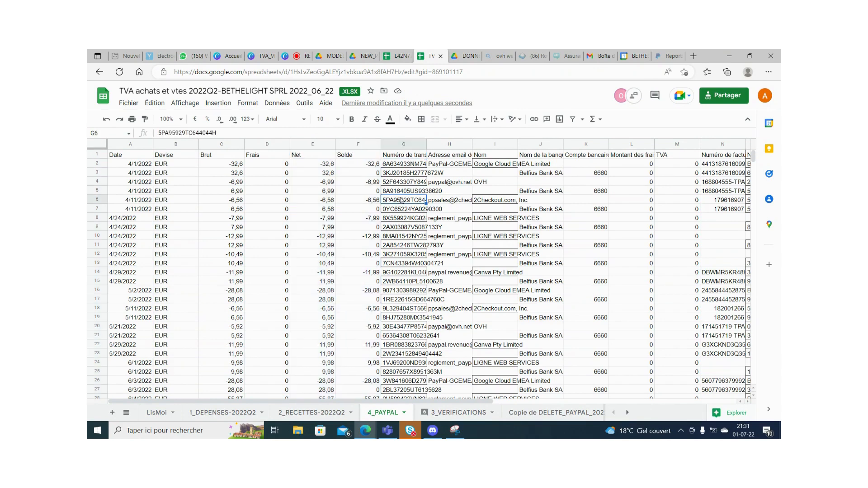
# Step: Delete the Numéro de transaction and Adresse email de l'expéditeur columns from the 4_PAYPAL sheet
pyautogui.click(403, 153)
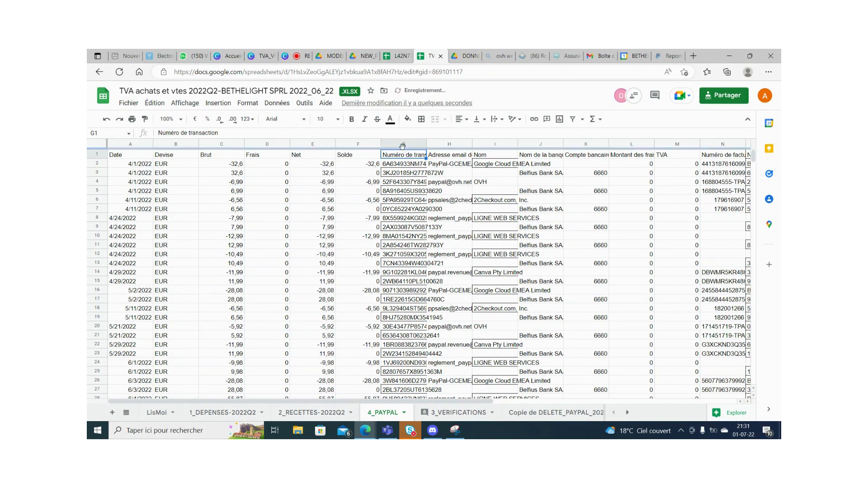
pyautogui.click(400, 143)
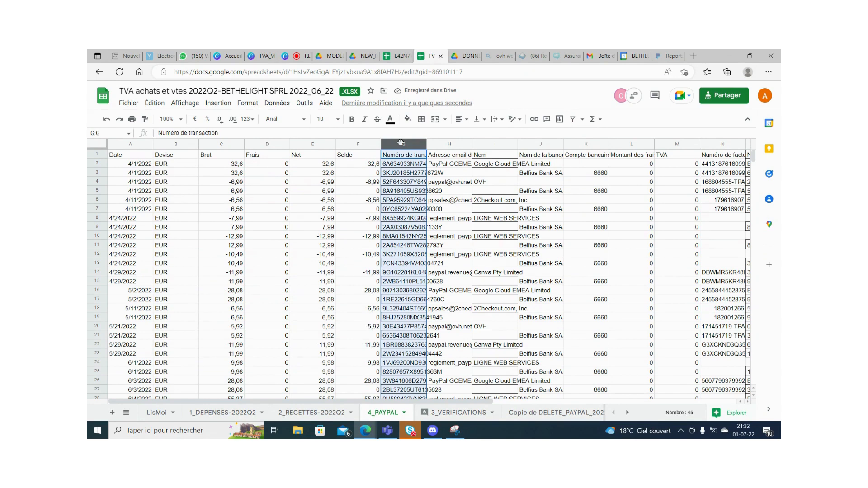
pyautogui.rightClick(400, 143)
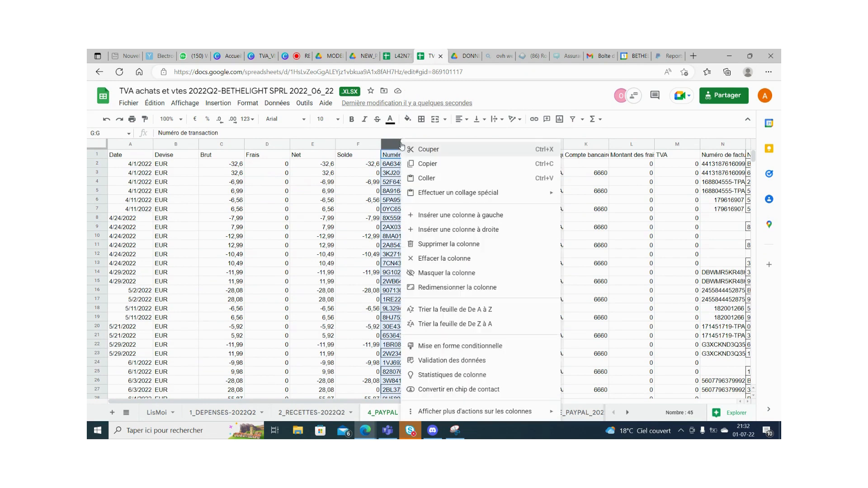
pyautogui.click(442, 244)
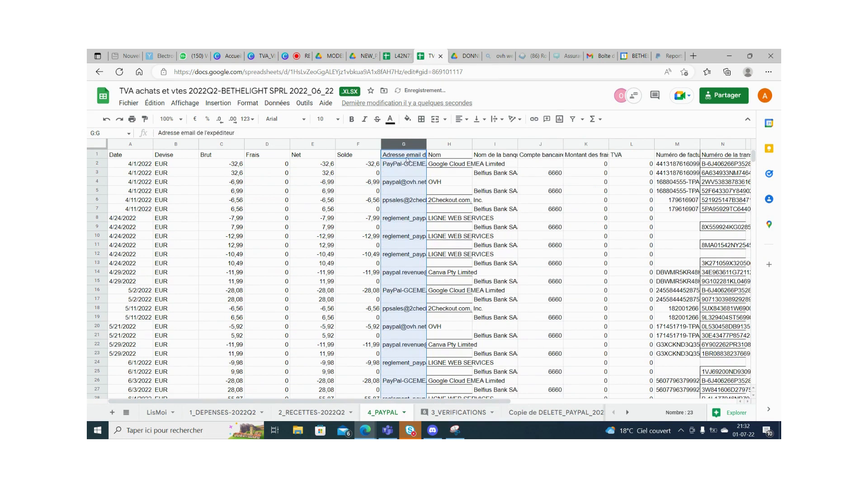
pyautogui.click(403, 218)
pyautogui.click(408, 166)
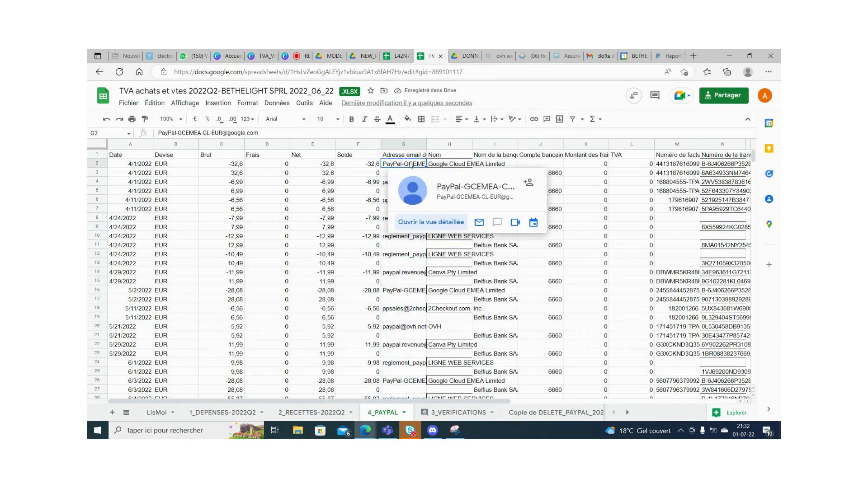
pyautogui.click(413, 144)
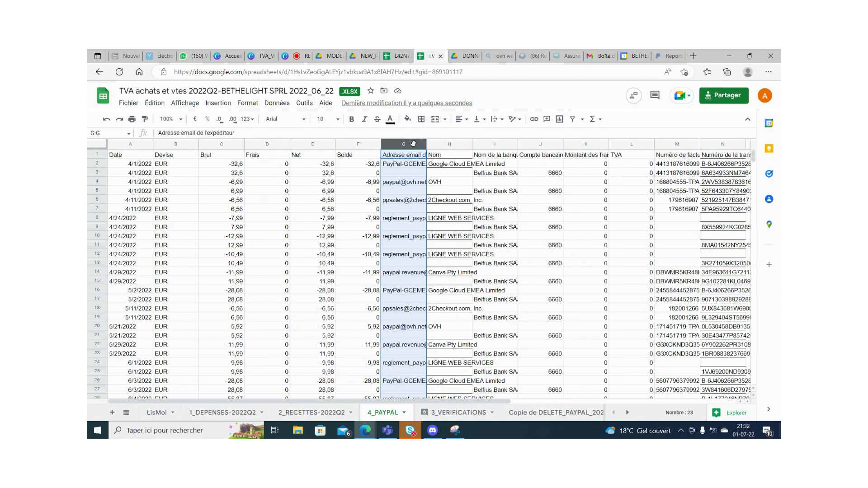
pyautogui.rightClick(412, 143)
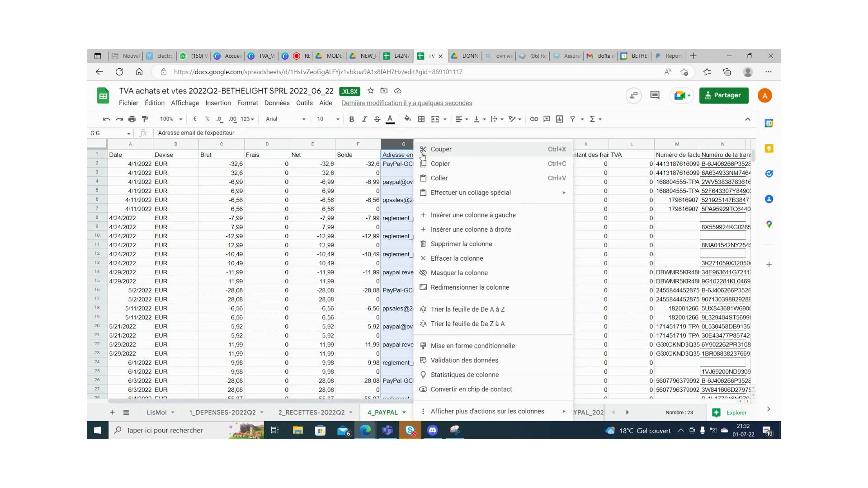
pyautogui.click(471, 245)
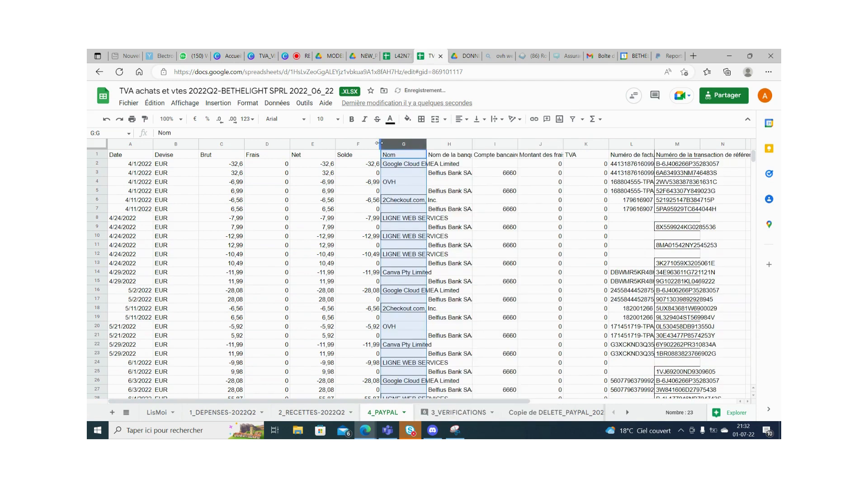
# Step: Examine the Date, Net, Solde and Nom values of the first Google Cloud EMEA Limited payment and its matching bank transfer row
pyautogui.click(447, 178)
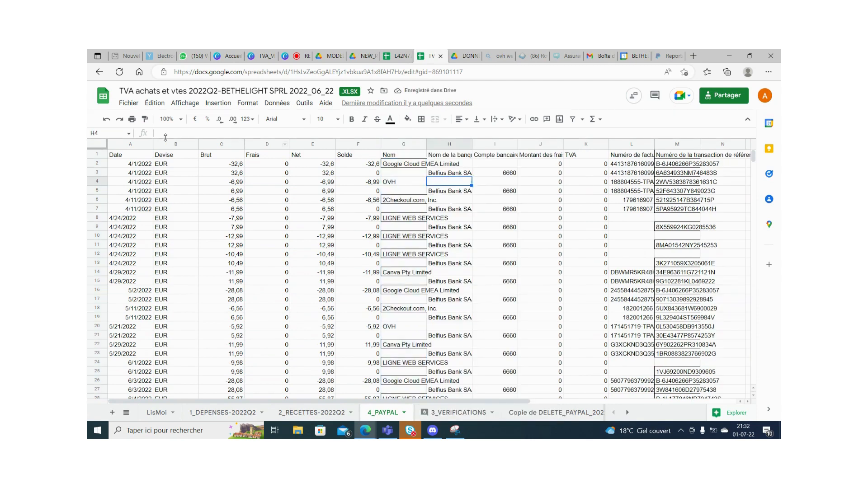
pyautogui.click(124, 148)
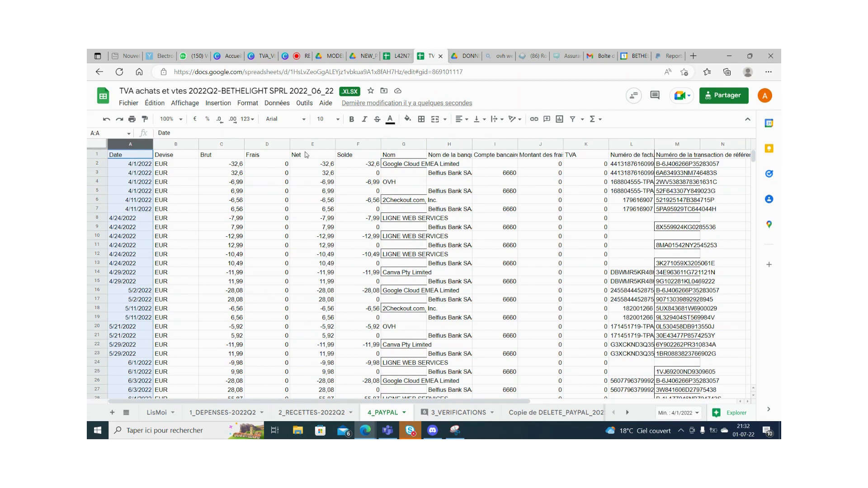
pyautogui.click(402, 166)
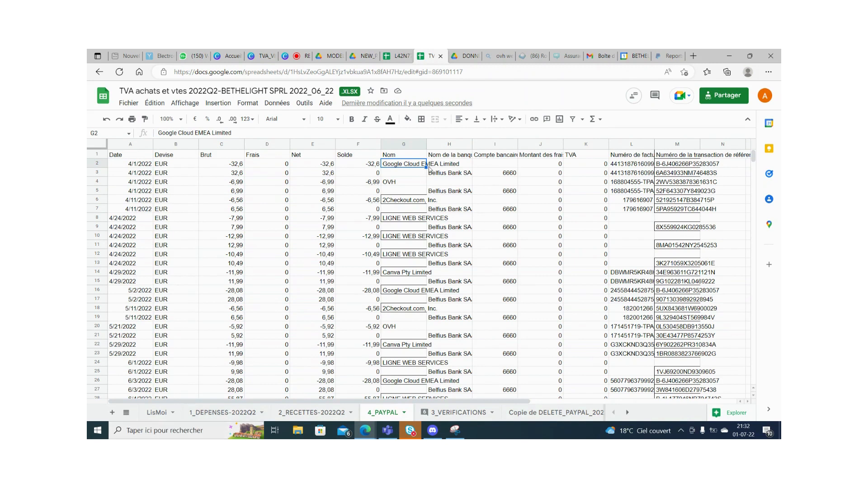
pyautogui.click(398, 173)
pyautogui.click(395, 166)
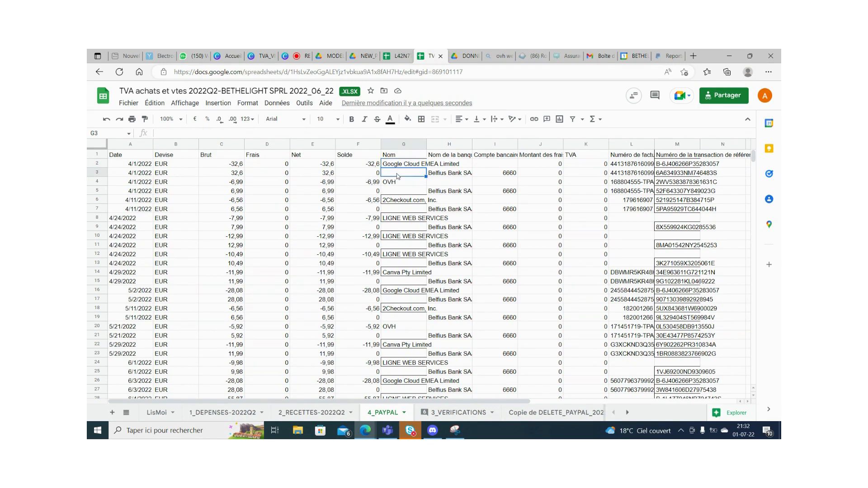
pyautogui.click(353, 166)
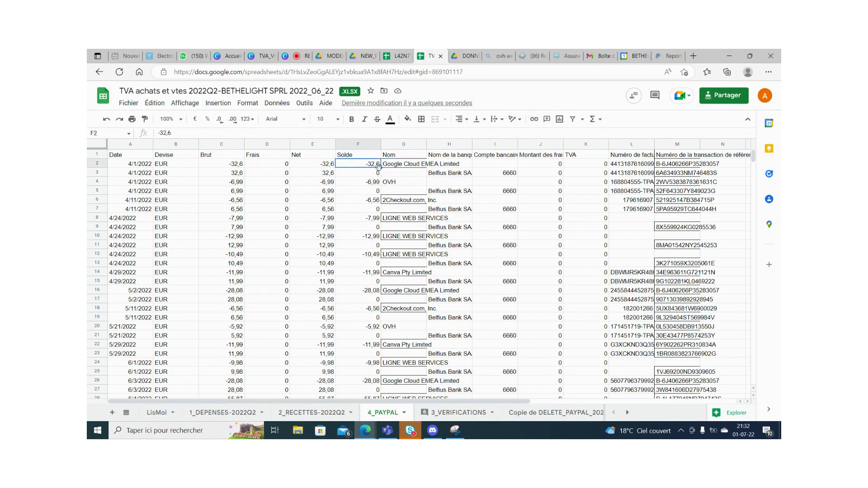
pyautogui.click(400, 166)
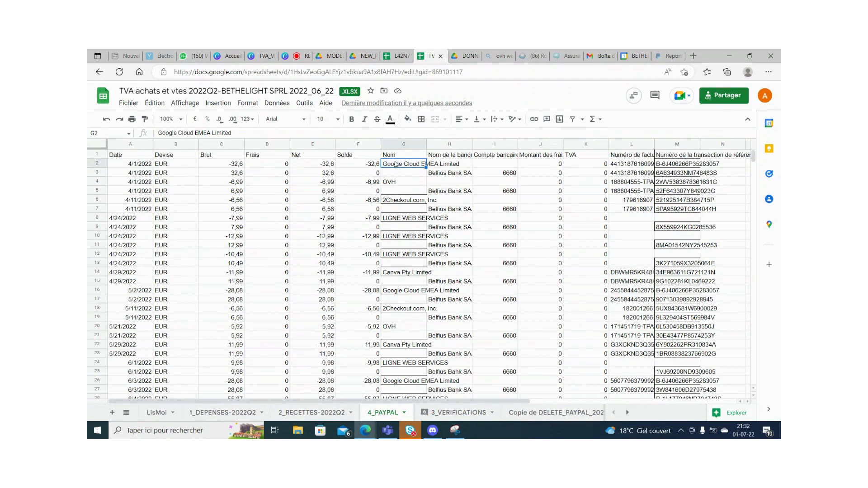
pyautogui.click(322, 174)
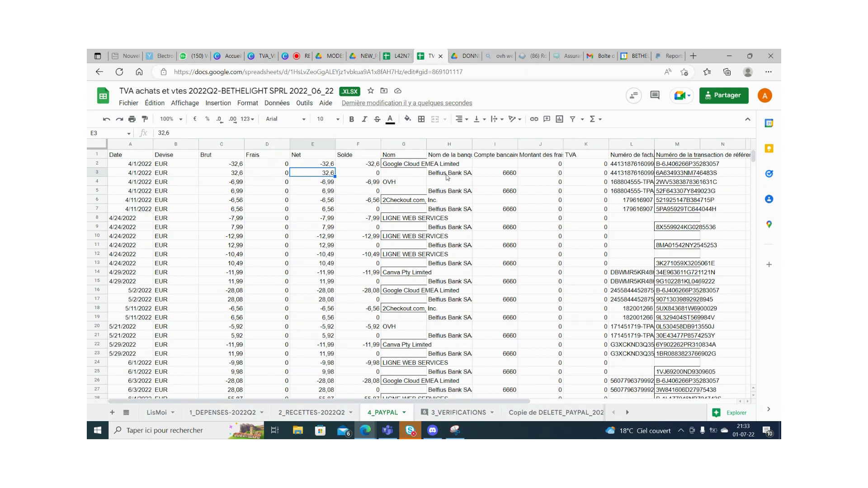
pyautogui.click(395, 175)
pyautogui.click(325, 165)
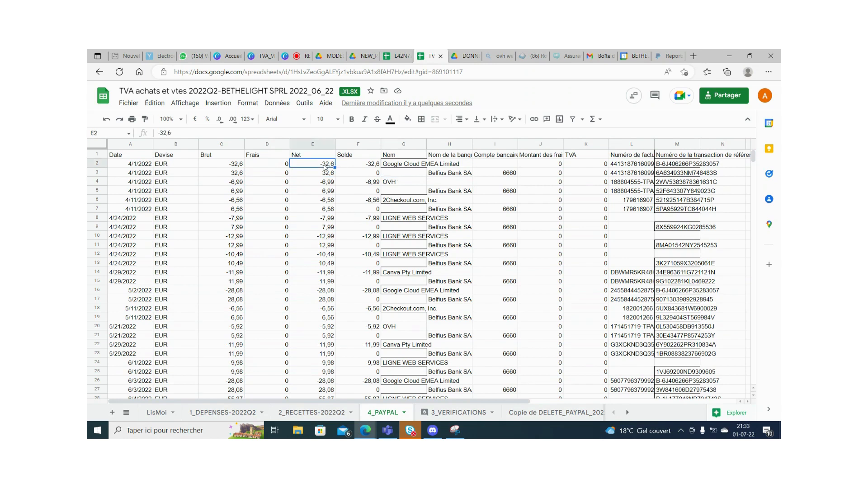
pyautogui.click(400, 165)
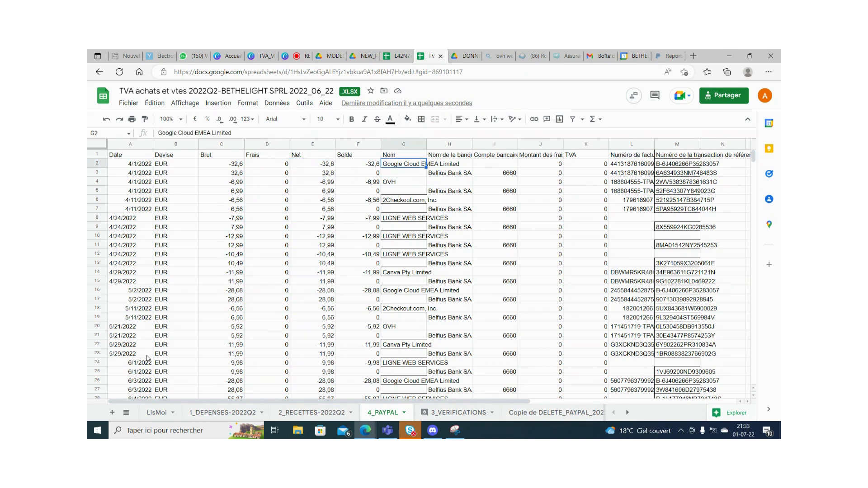
# Step: Compare the PayPal expense dated 24/06/2022 in row 6 of the 1_DEPENSES-2022Q2 sheet with the transactions of the 4_PAYPAL sheet
pyautogui.click(214, 412)
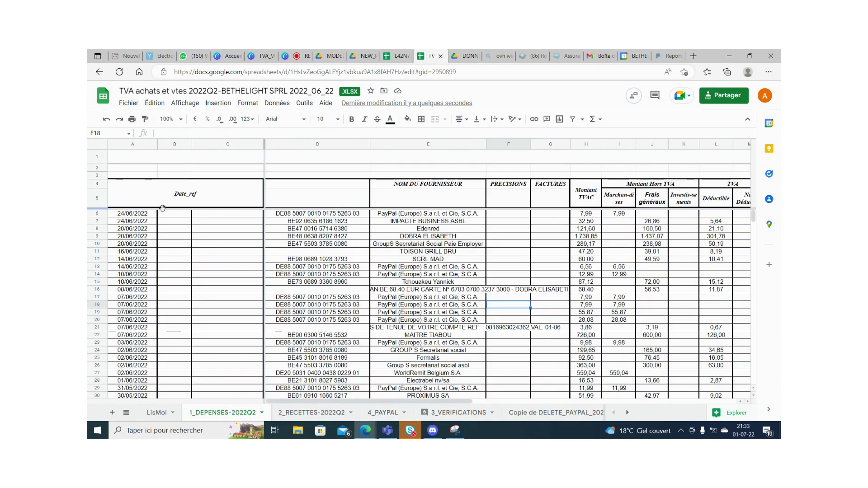
pyautogui.click(144, 215)
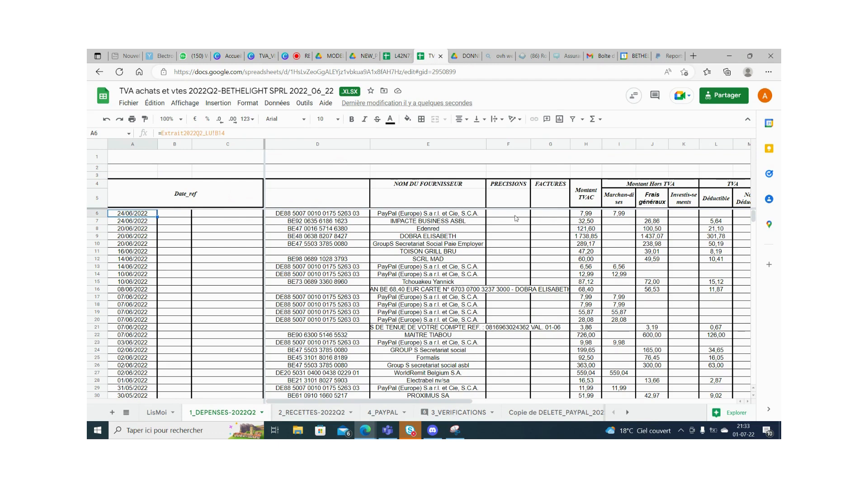
pyautogui.click(400, 212)
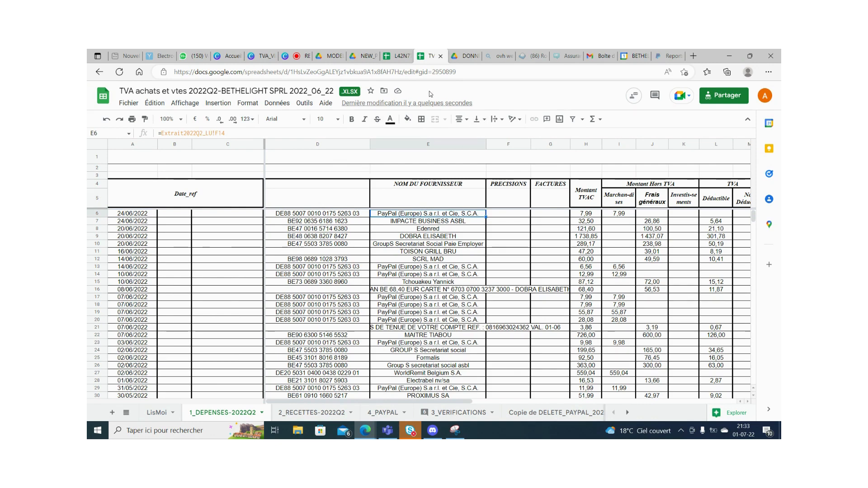
pyautogui.click(384, 413)
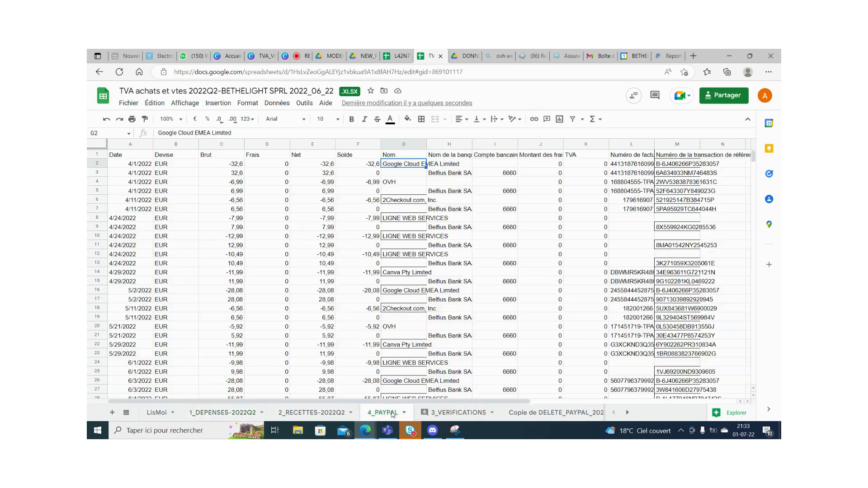
pyautogui.click(228, 411)
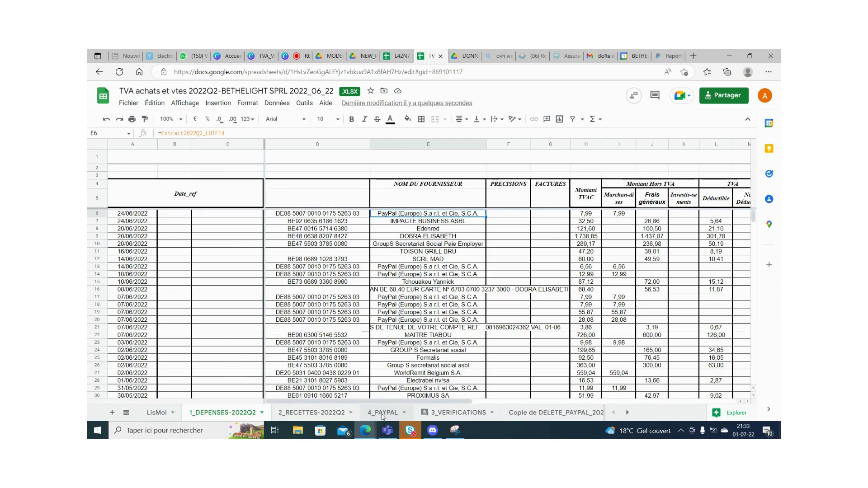
pyautogui.click(382, 414)
pyautogui.click(243, 412)
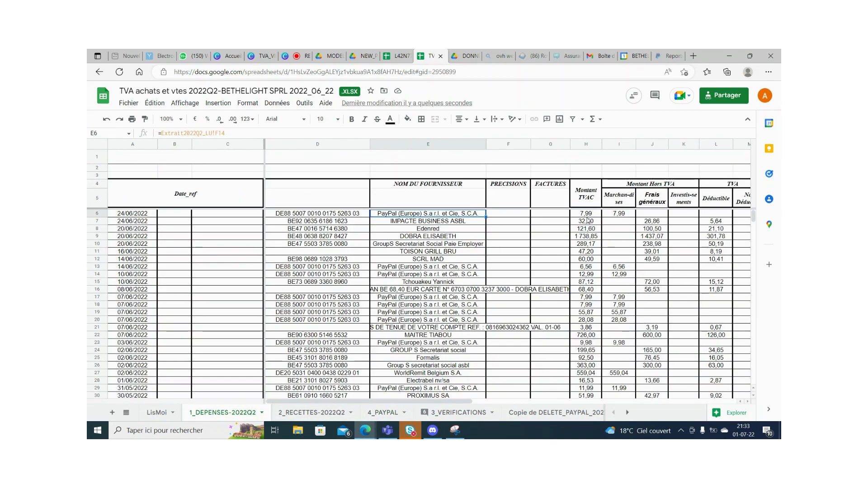
pyautogui.click(382, 412)
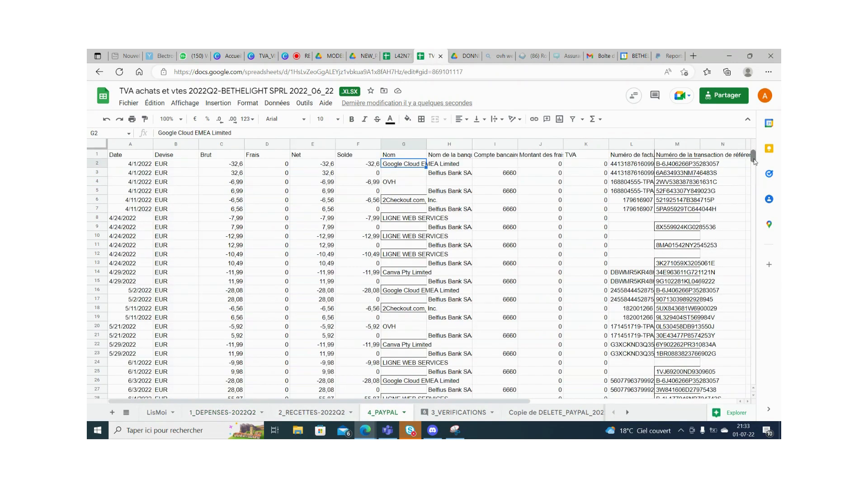
# Step: Fill rows 38 and 39 of the 4_PAYPAL sheet, the two 6/23/2022 transactions, with yellow
pyautogui.moveTo(753, 156); pyautogui.dragTo(752, 167)
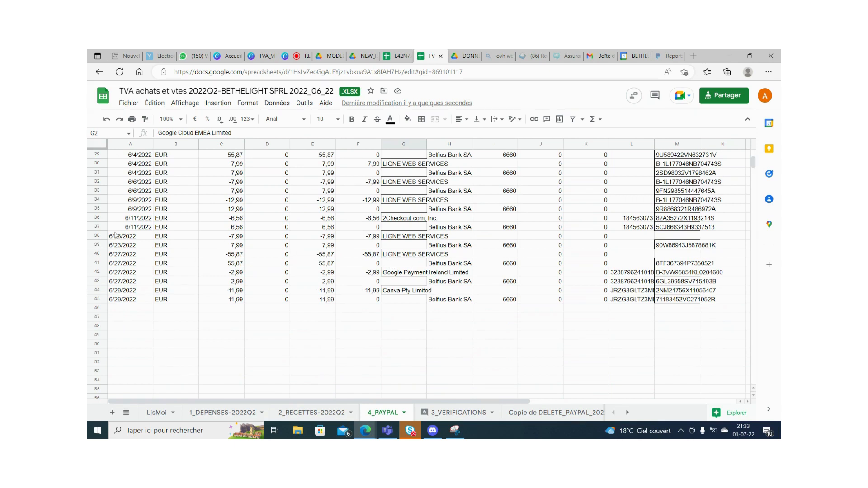
pyautogui.click(97, 236)
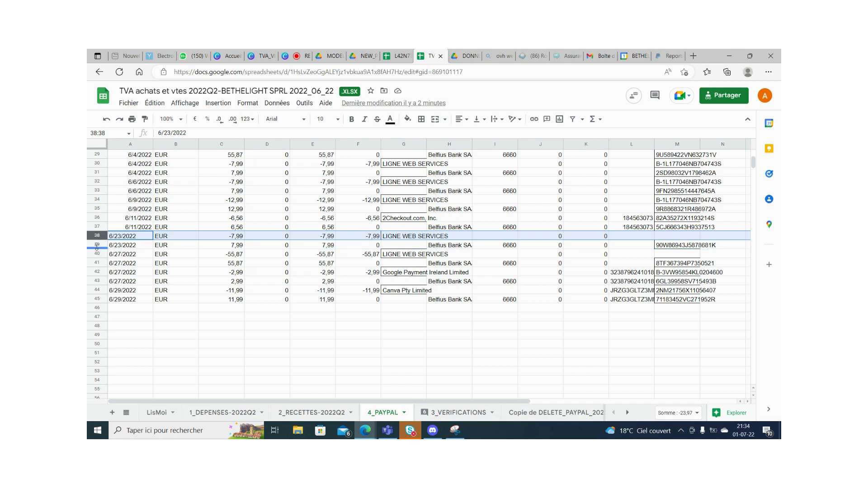
pyautogui.click(95, 245)
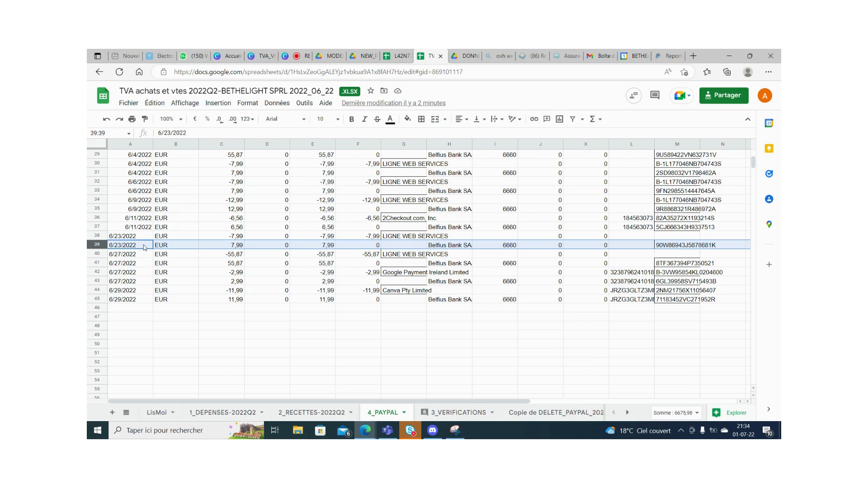
pyautogui.click(95, 236)
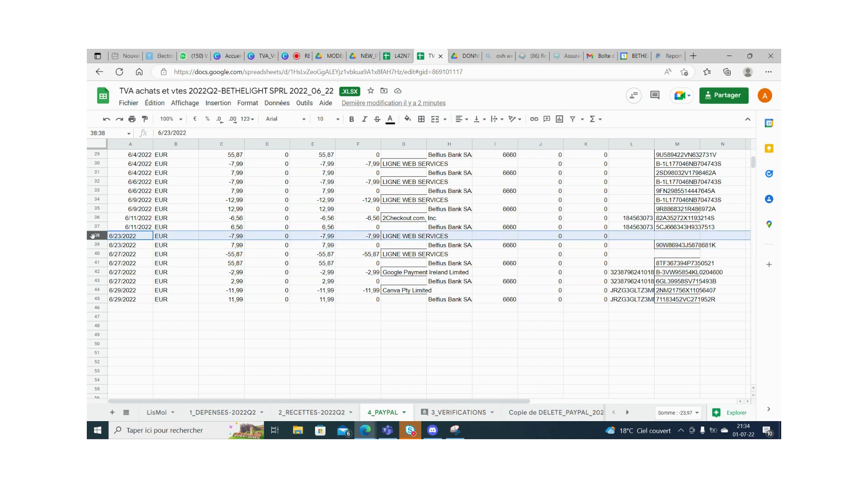
pyautogui.moveTo(95, 236)
pyautogui.mouseDown()
pyautogui.moveTo(97, 247)
pyautogui.moveTo(96, 235)
pyautogui.mouseUp()
pyautogui.click(98, 245)
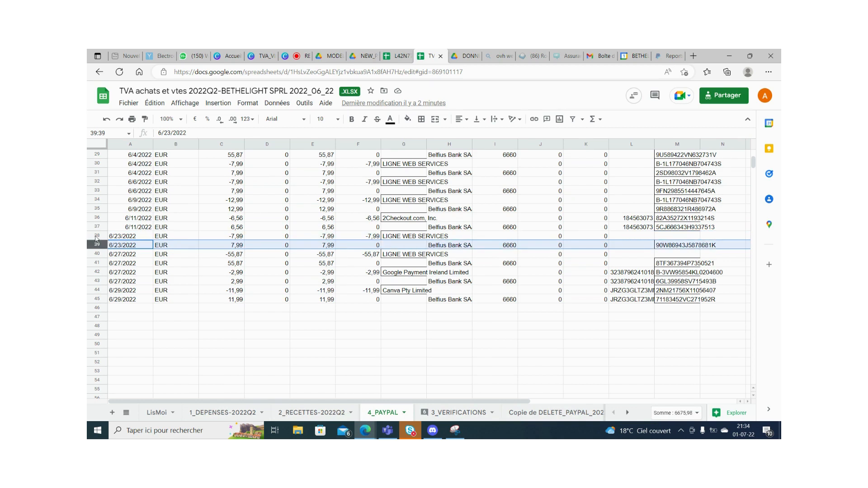
pyautogui.moveTo(96, 237); pyautogui.dragTo(97, 245)
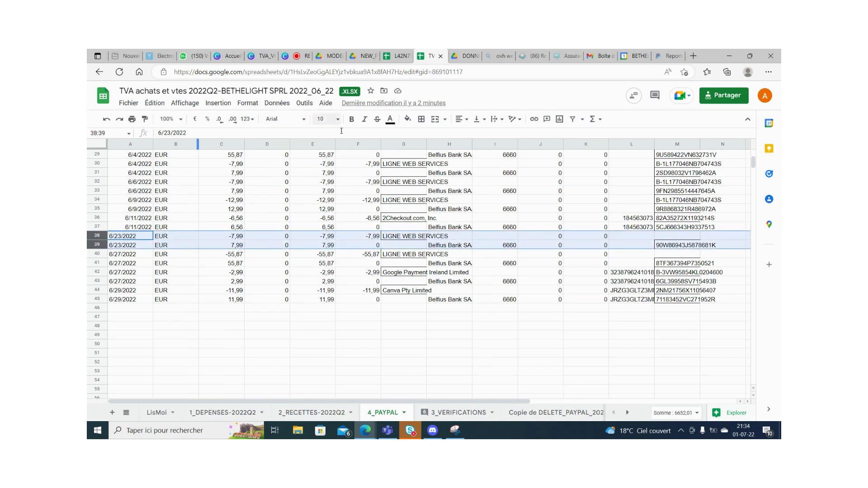
pyautogui.click(408, 120)
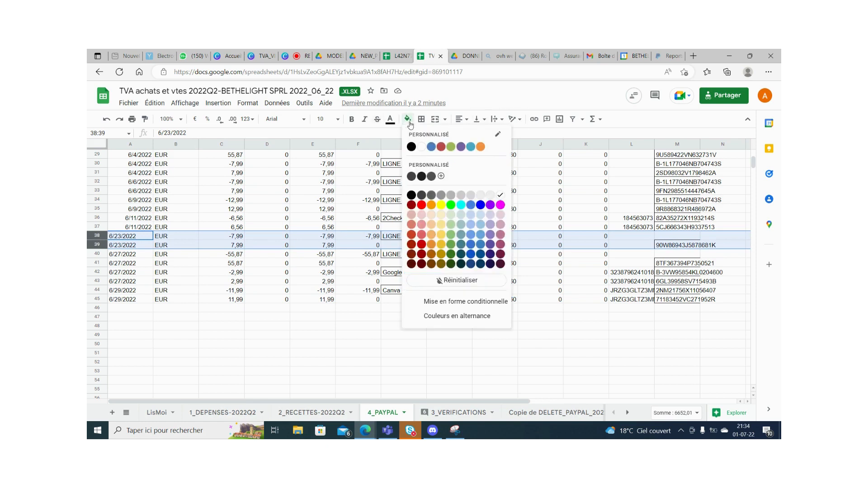
pyautogui.click(443, 208)
pyautogui.click(378, 290)
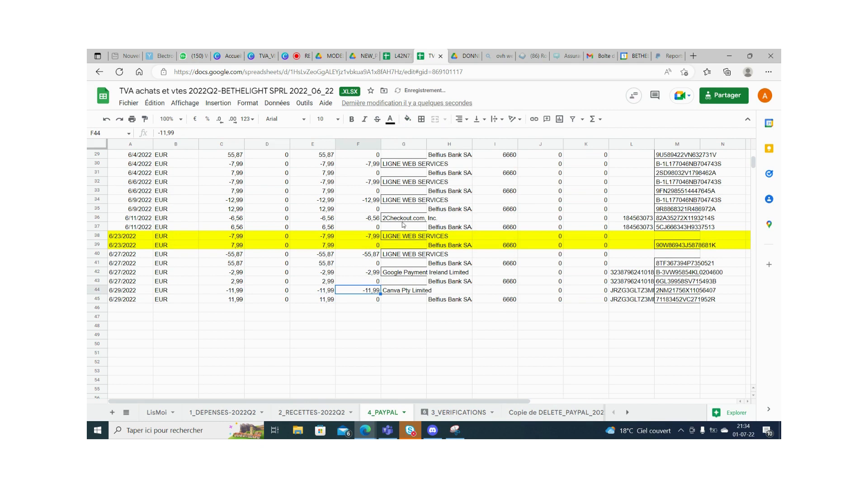
# Step: Widen the Nom column of the 4_PAYPAL sheet and switch to the original PayPal CSV report spreadsheet
pyautogui.click(402, 237)
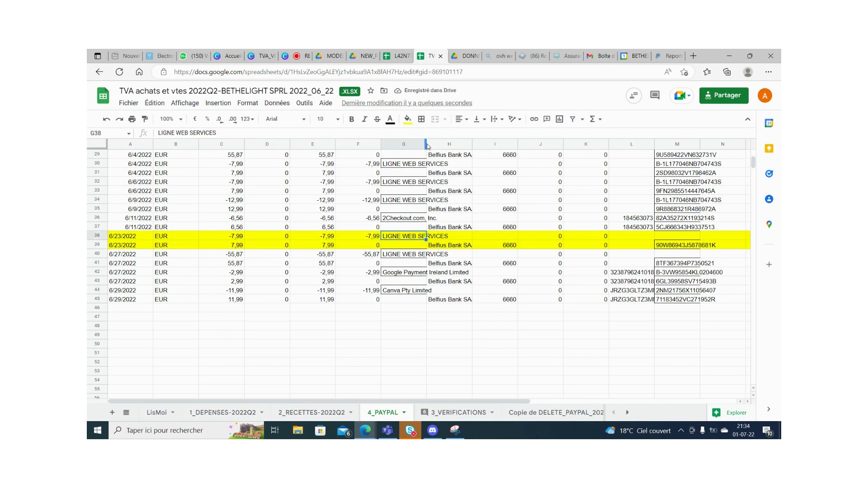
pyautogui.moveTo(426, 143); pyautogui.dragTo(464, 143)
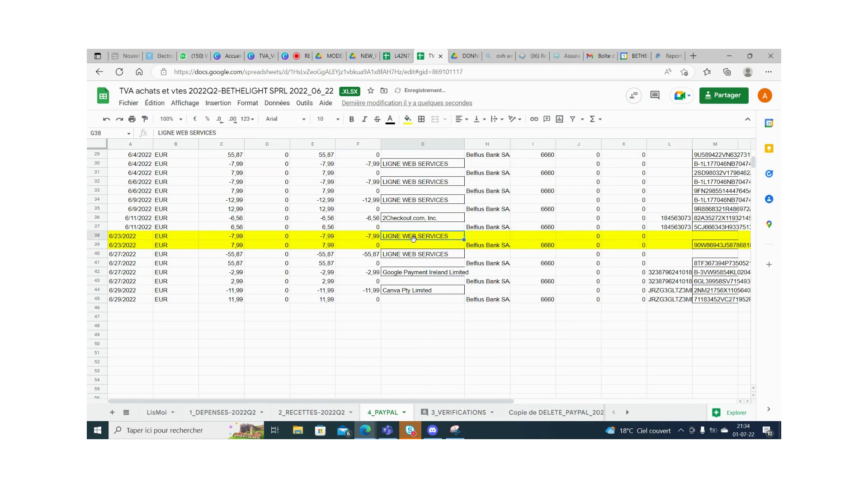
pyautogui.click(394, 56)
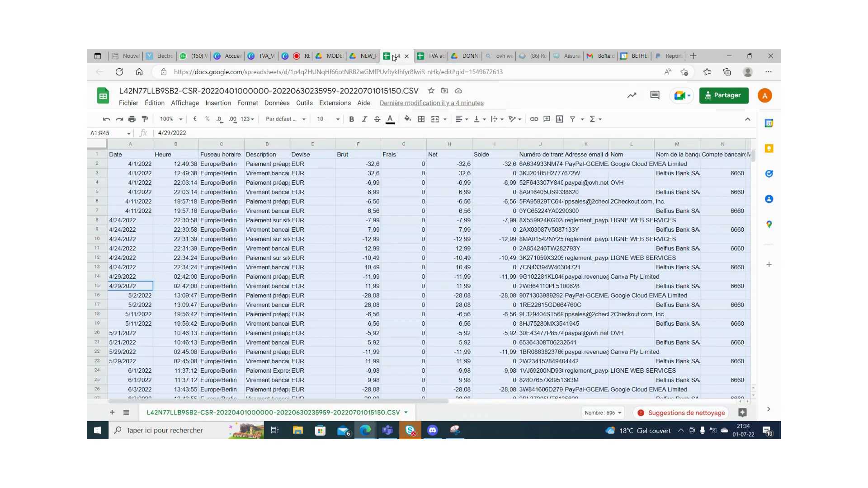
# Step: In the VAT workbook's 1_DEPENSES-2022Q2 sheet, link PRECISIONS cell F6 to '4_PAYPAL'!G38 and widen the column to fit the supplier name
pyautogui.click(430, 56)
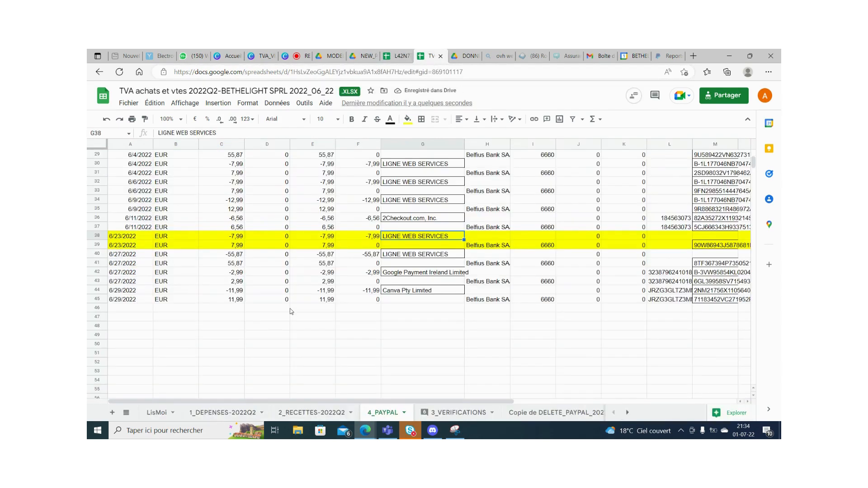
pyautogui.click(205, 412)
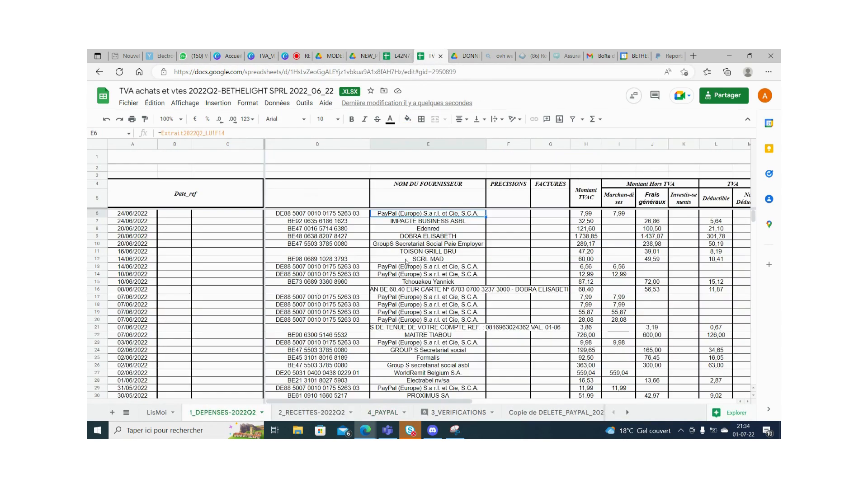
pyautogui.click(500, 215)
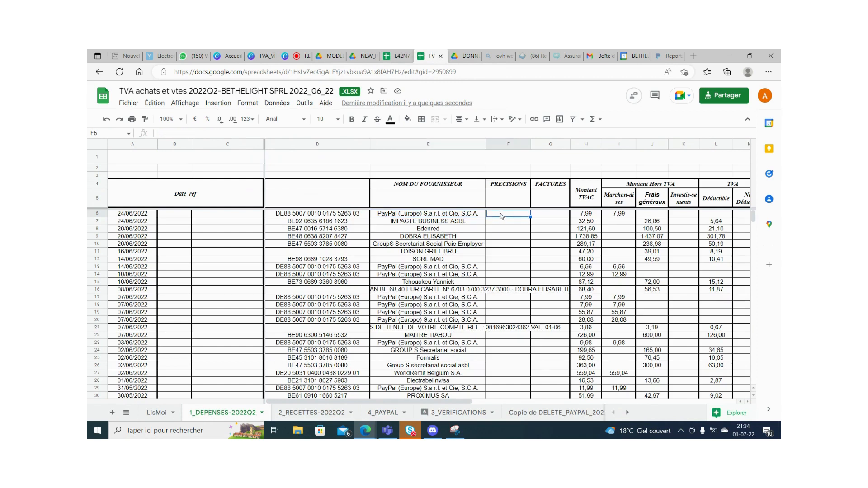
pyautogui.write('=')
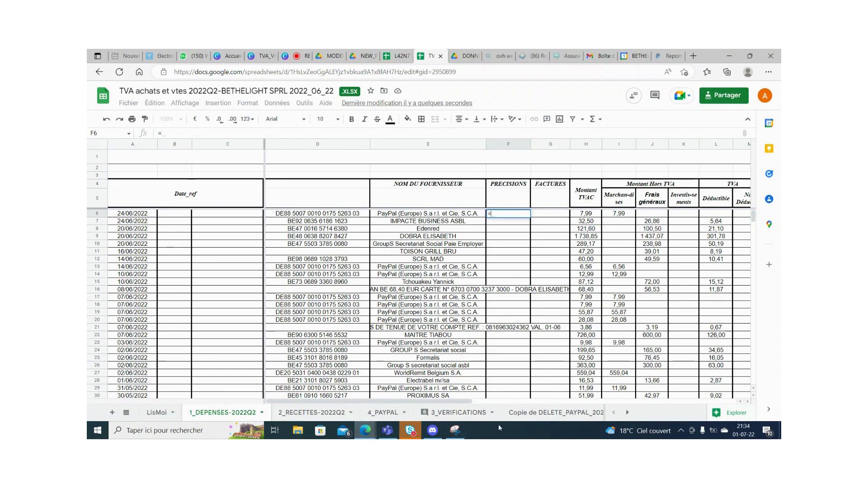
pyautogui.click(389, 414)
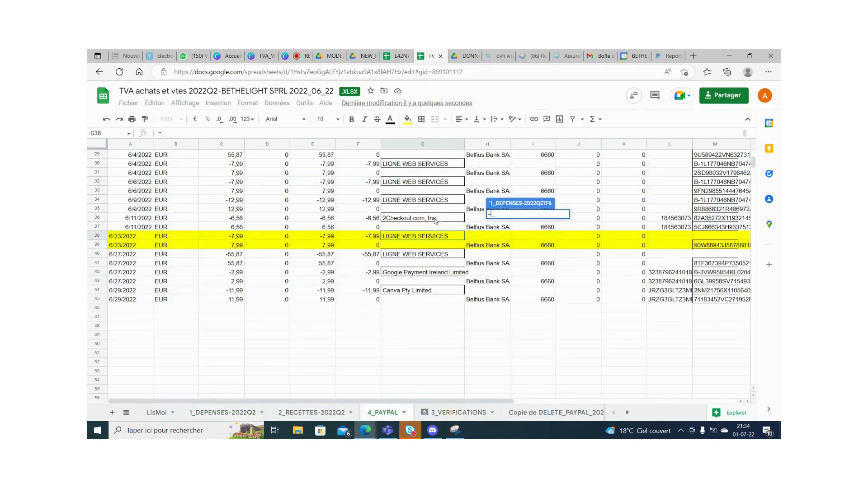
pyautogui.click(410, 237)
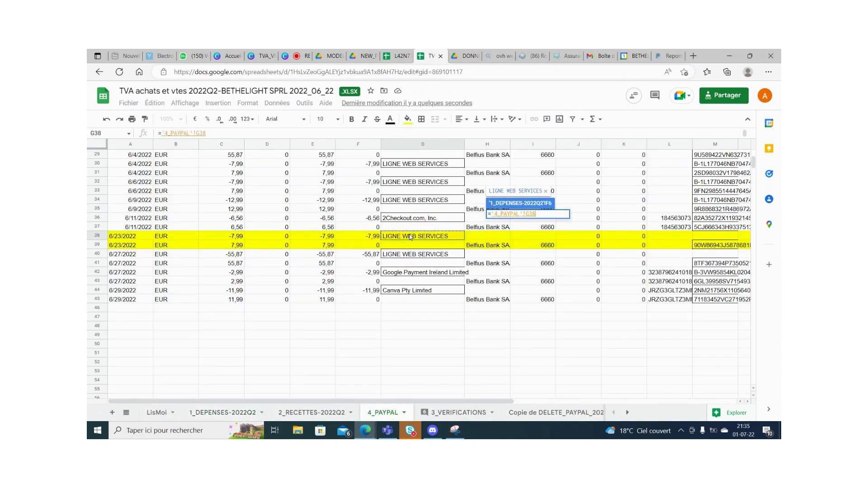
pyautogui.press('Return')
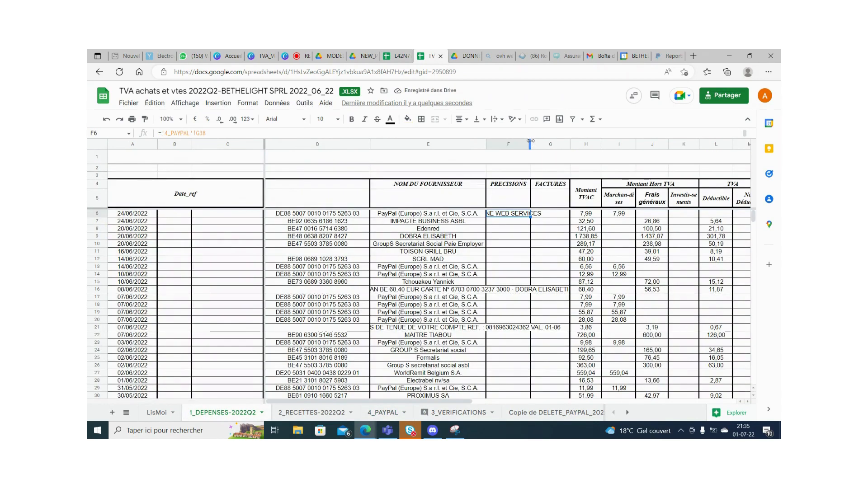
pyautogui.moveTo(531, 144); pyautogui.dragTo(551, 144)
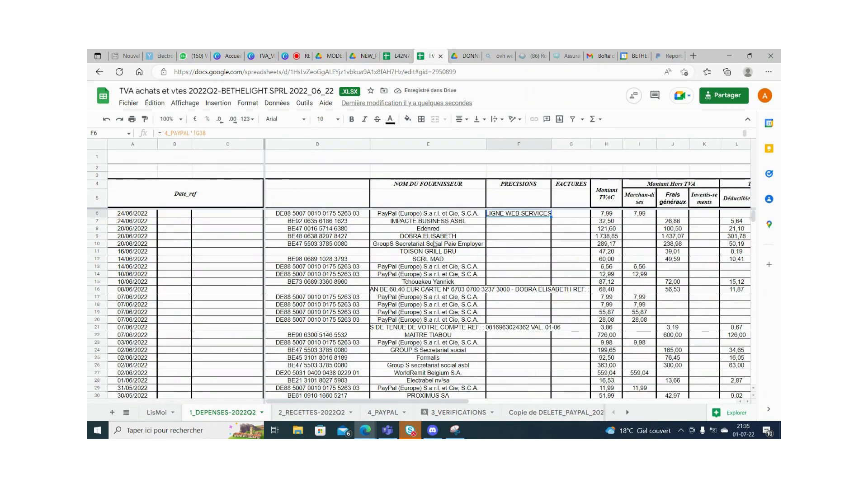
# Step: Fill rows 36 and 37 of the 4_PAYPAL sheet, the 6/11/2022 transactions matching the 6,56 expense in row 13, with yellow
pyautogui.click(427, 269)
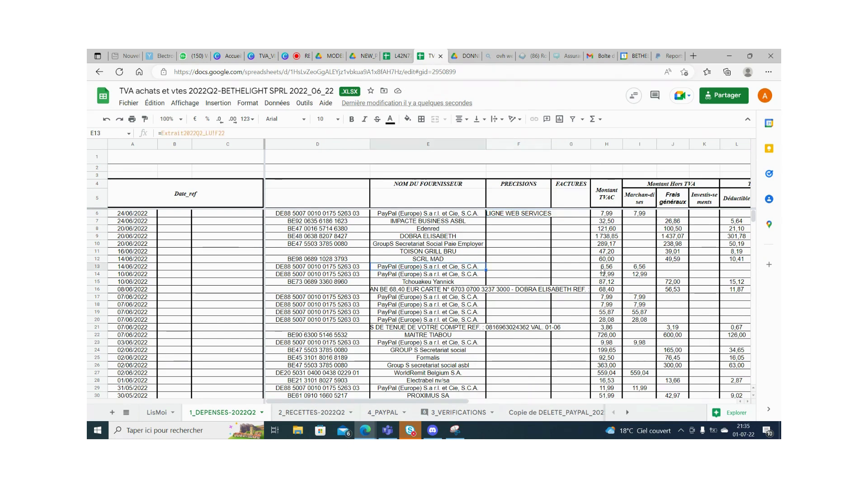
pyautogui.click(511, 268)
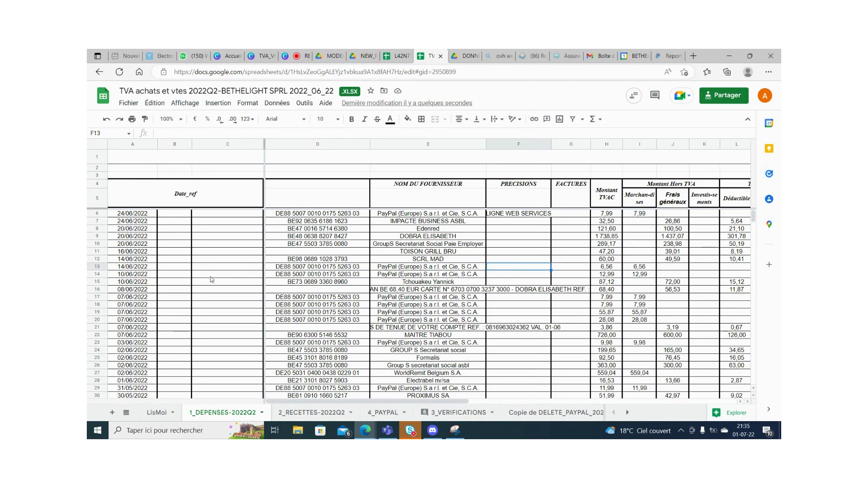
pyautogui.click(392, 413)
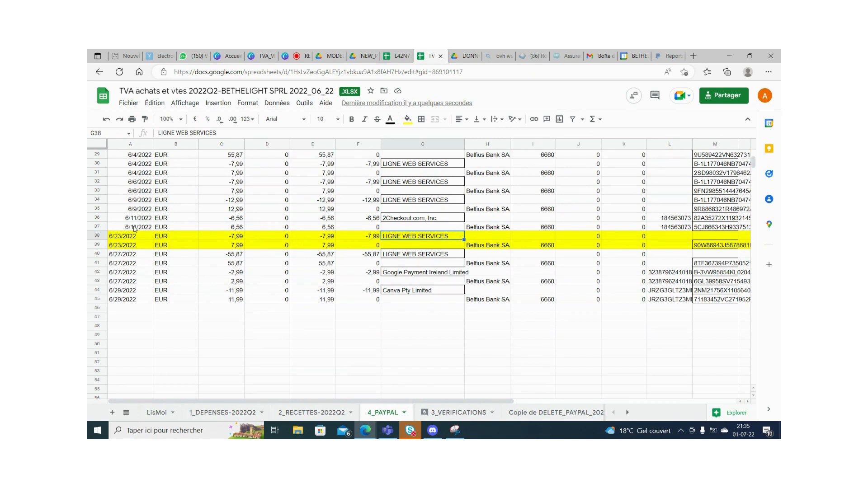
pyautogui.click(102, 226)
pyautogui.keyDown('shift'); pyautogui.click(97, 217); pyautogui.keyUp('shift')
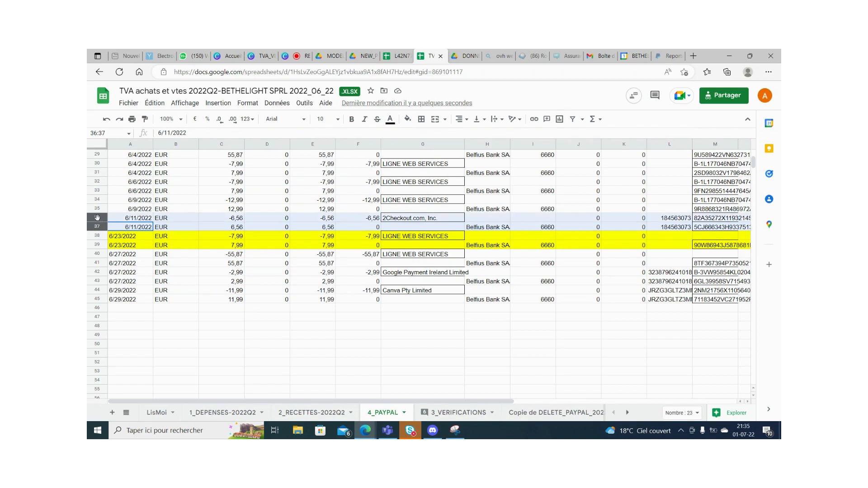
pyautogui.click(408, 119)
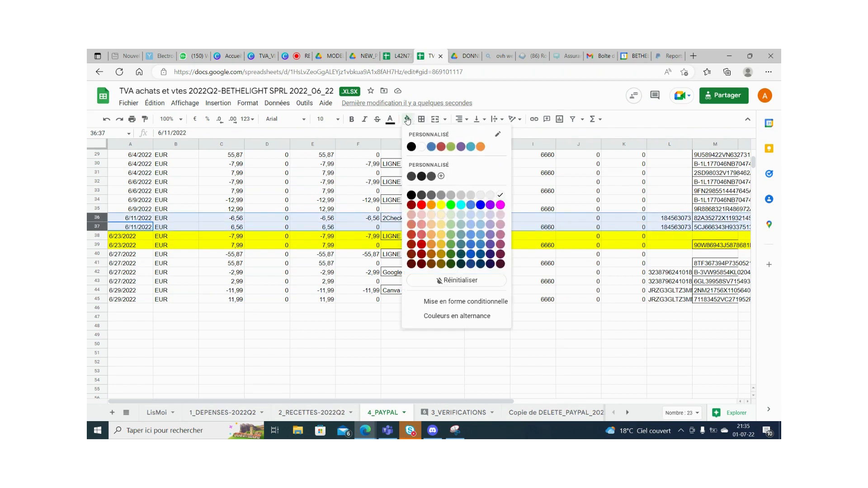
pyautogui.click(441, 206)
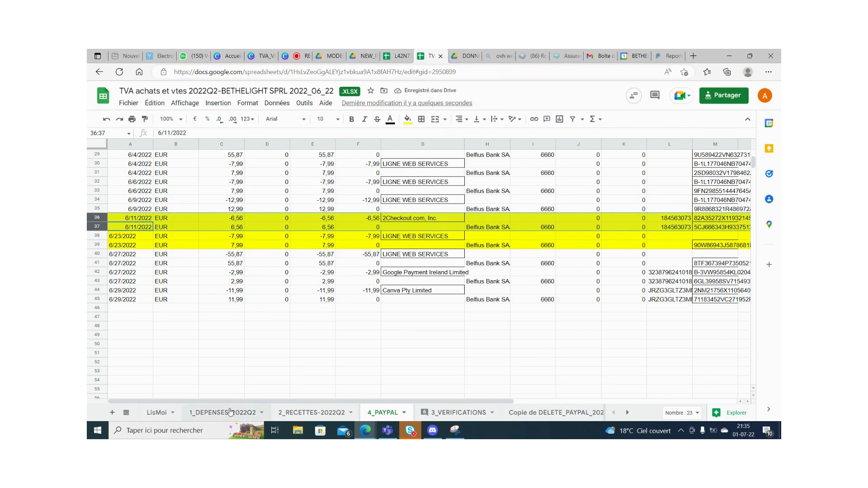
# Step: Link PRECISIONS cell F13 of the 1_DEPENSES-2022Q2 sheet to the 2Checkout.com, Inc. name with the formula ='4_PAYPAL'!G36
pyautogui.click(230, 412)
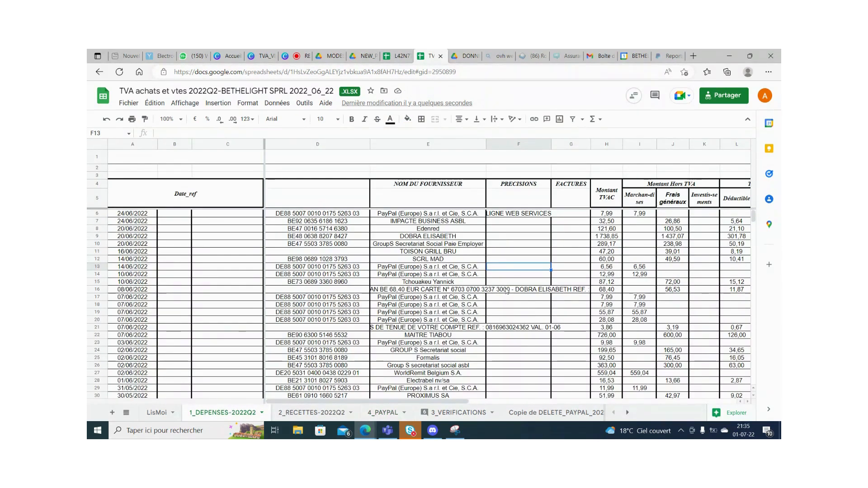
pyautogui.write('=')
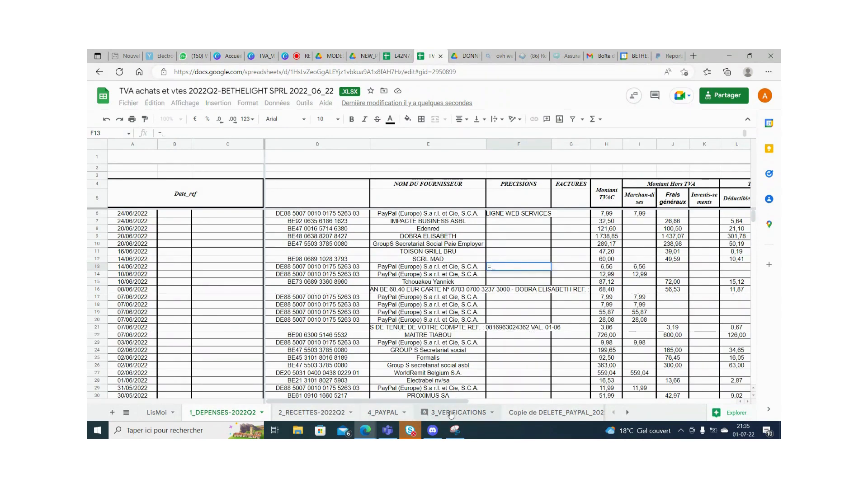
pyautogui.click(393, 413)
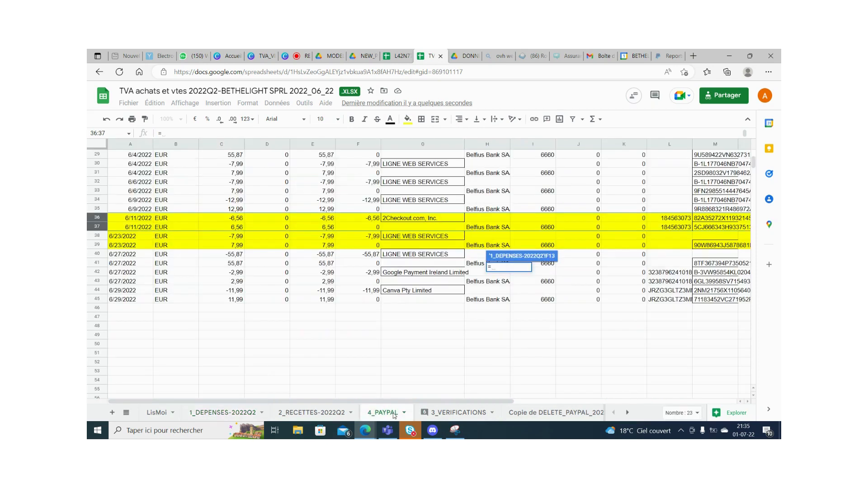
pyautogui.click(409, 220)
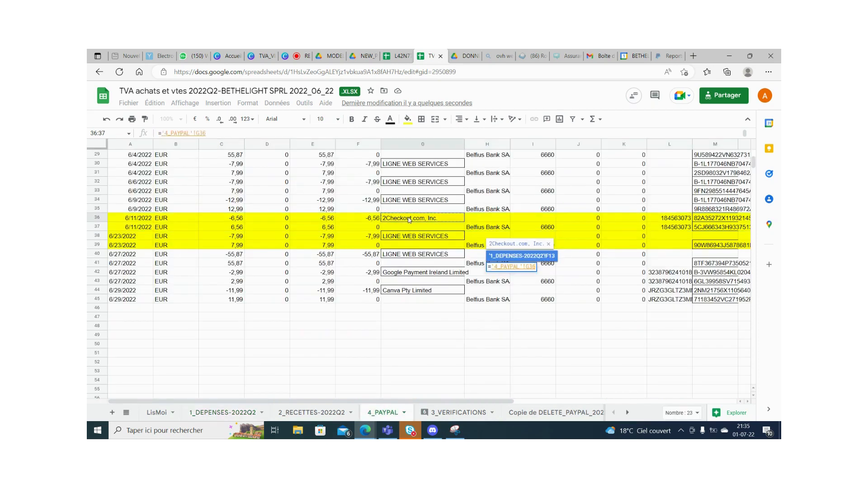
pyautogui.press('Return')
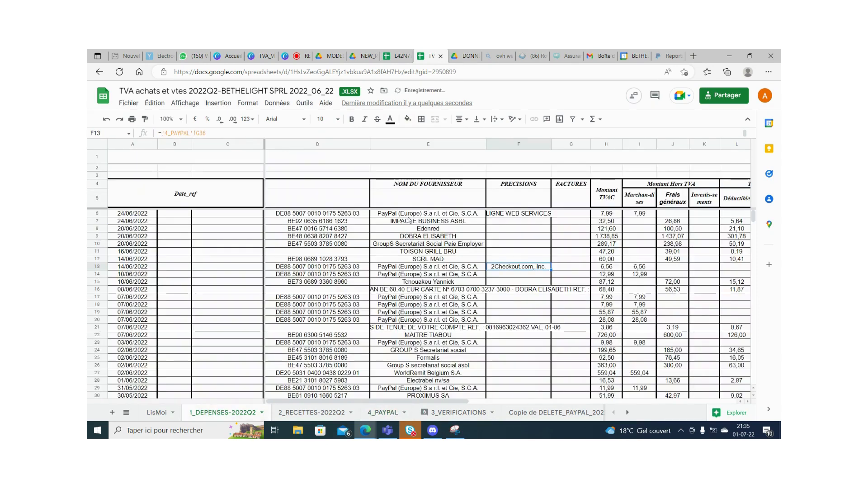
# Step: Fill rows 34 and 35 of the 4_PAYPAL sheet, the 6/9/2022 transactions matching the 12,99 expense in row 14, with yellow
pyautogui.click(503, 276)
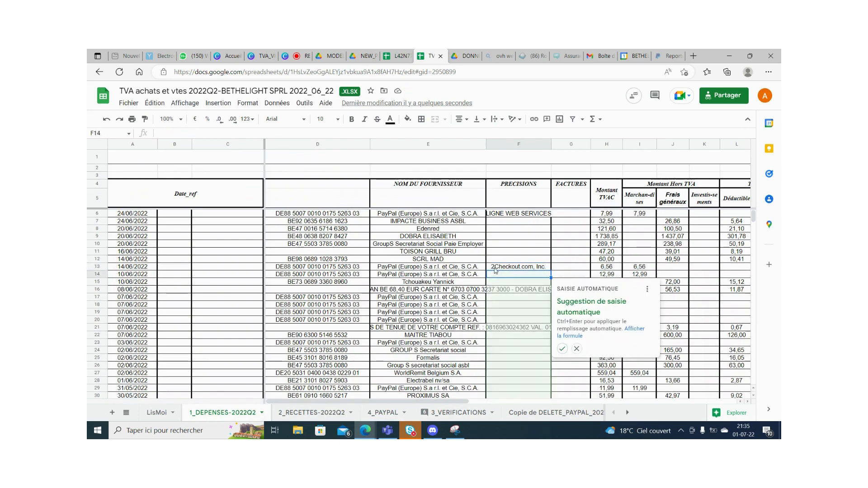
pyautogui.click(494, 268)
pyautogui.click(504, 275)
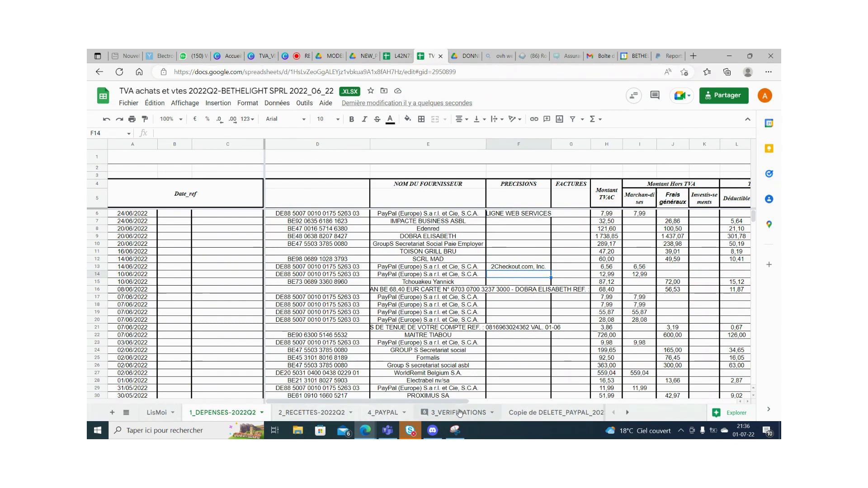
pyautogui.click(382, 412)
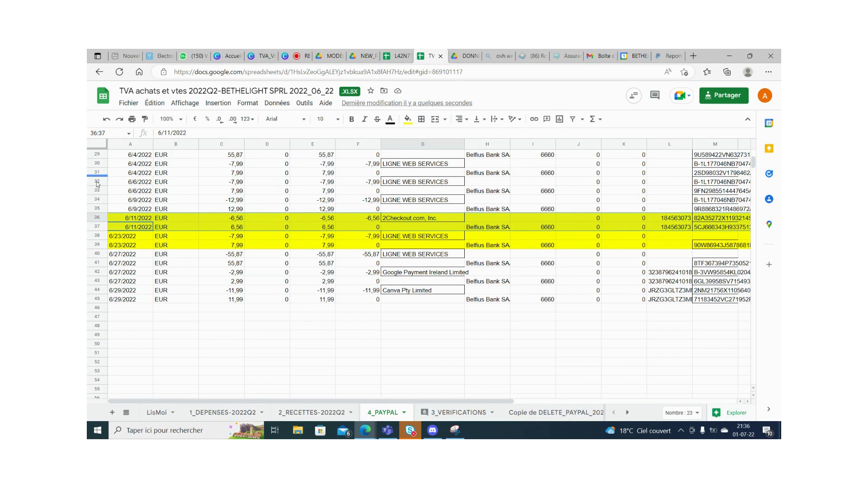
pyautogui.click(98, 201)
pyautogui.moveTo(98, 201); pyautogui.dragTo(98, 209)
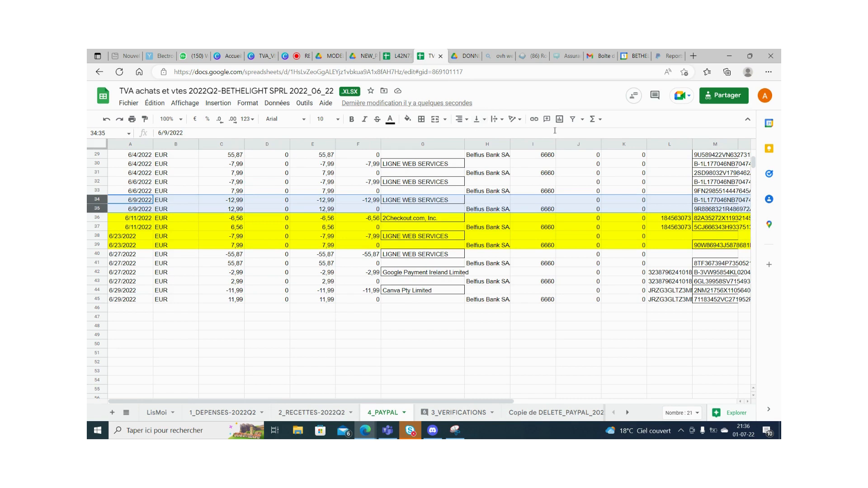
pyautogui.click(408, 120)
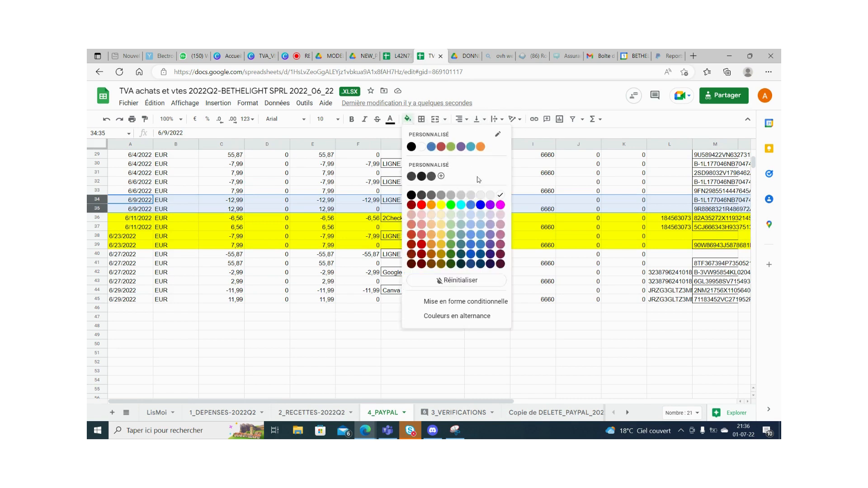
pyautogui.click(441, 205)
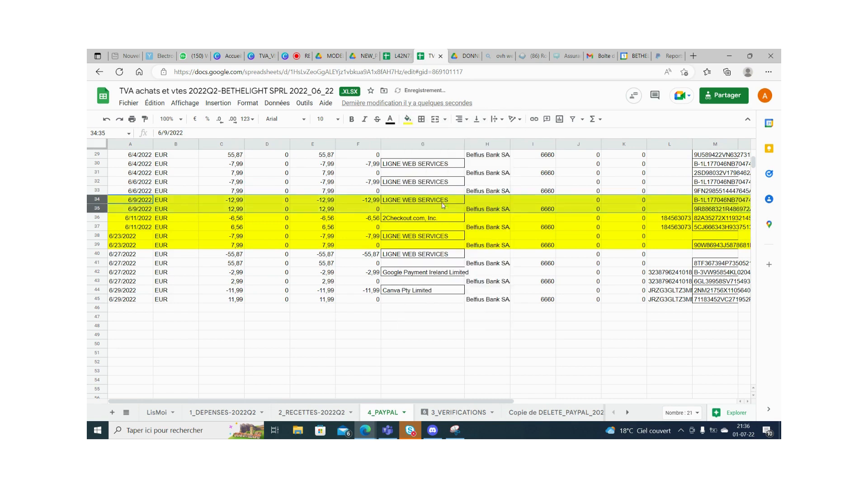
# Step: Link PRECISIONS cell F14 of the 1_DEPENSES-2022Q2 sheet to the LIGNE WEB SERVICES name with the formula ='4_PAYPAL'!G34
pyautogui.click(211, 413)
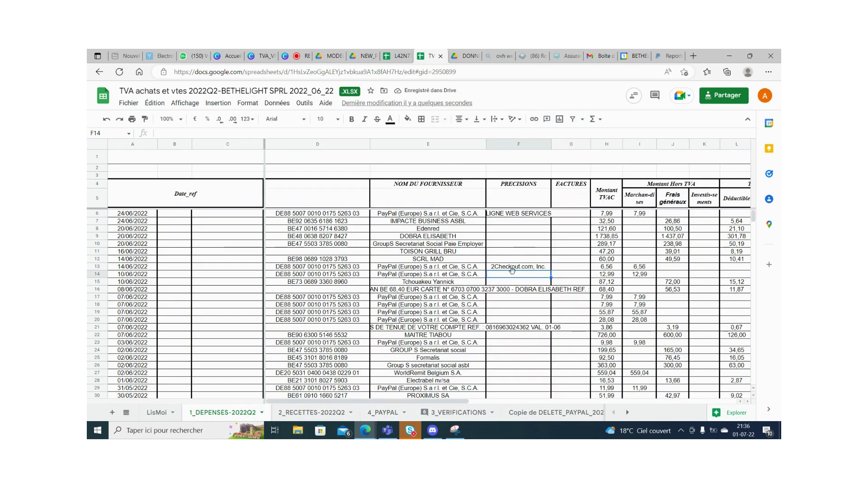
pyautogui.write('=')
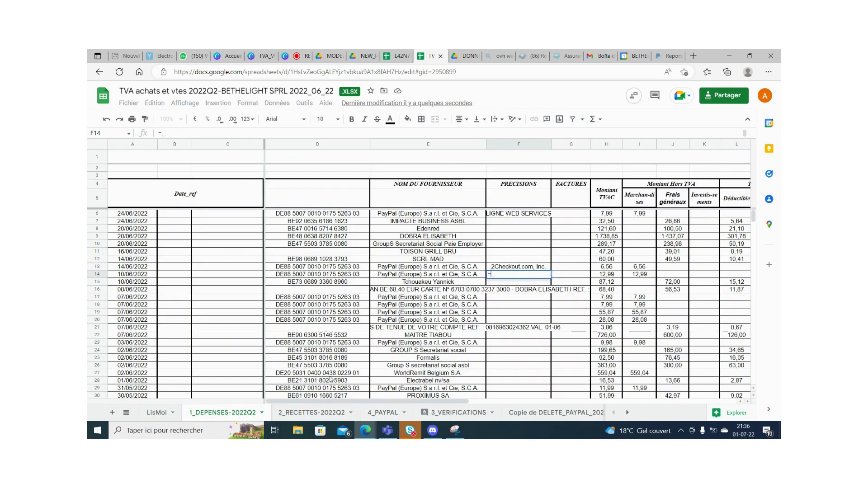
pyautogui.click(384, 413)
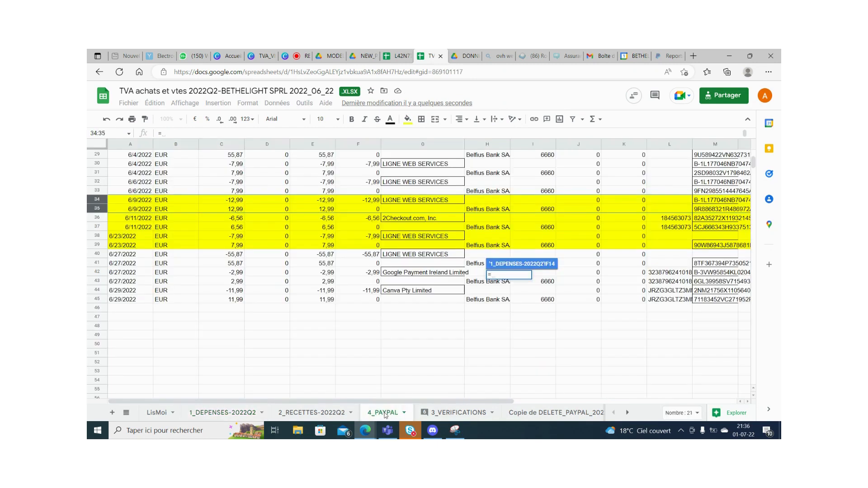
pyautogui.click(432, 201)
pyautogui.press('Return')
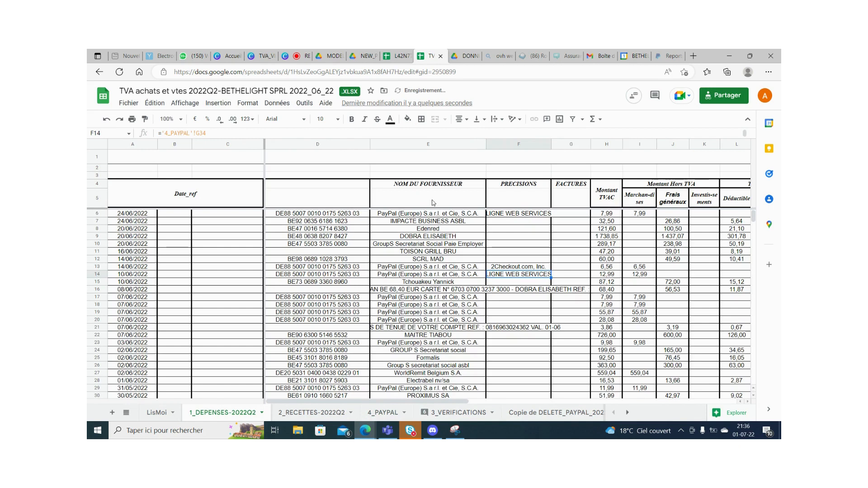
# Step: Select the PRECISIONS cell of the 07/06/2022 PayPal expense in row 17 and widen the PRECISIONS column a little more
pyautogui.click(513, 296)
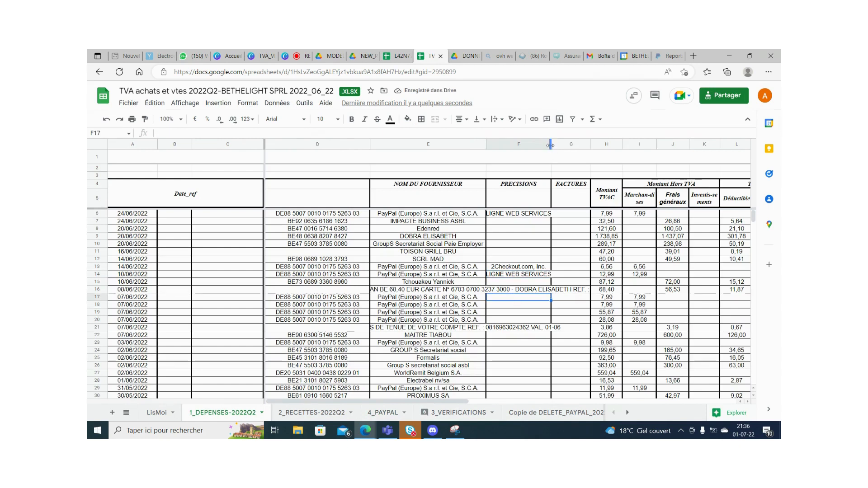
pyautogui.moveTo(551, 143); pyautogui.dragTo(564, 143)
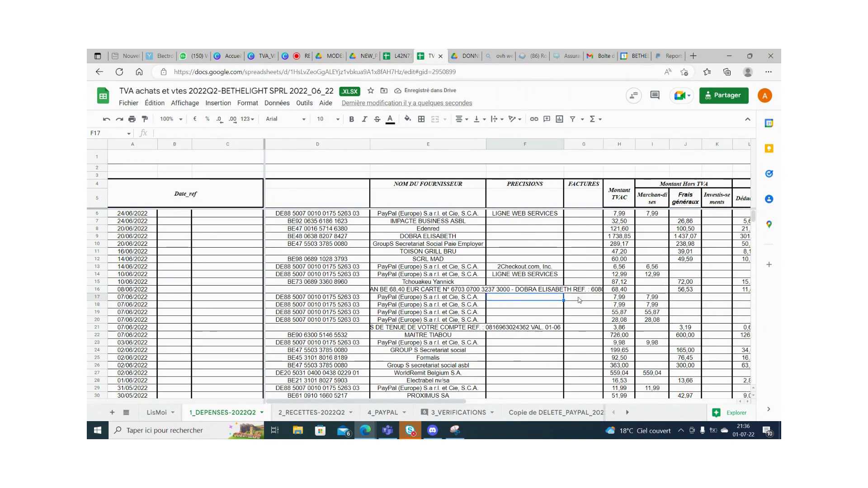
pyautogui.moveTo(753, 215)
pyautogui.mouseDown()
pyautogui.moveTo(753, 223)
pyautogui.moveTo(752, 216)
pyautogui.mouseUp()
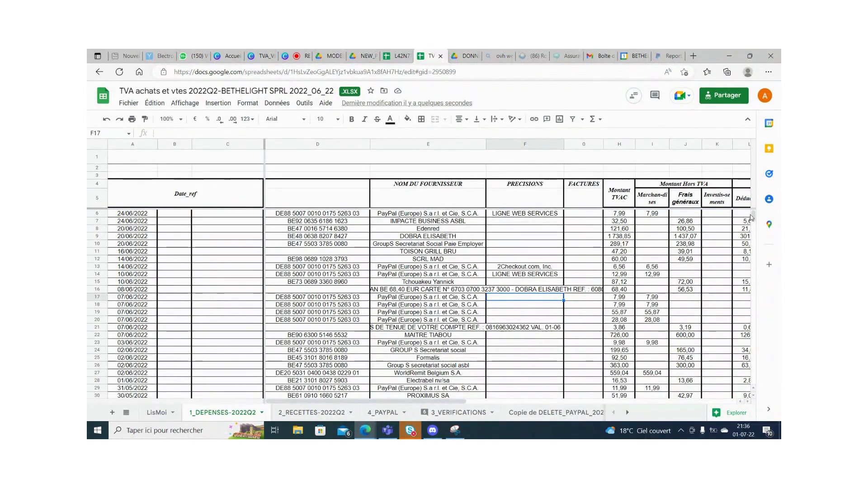
pyautogui.moveTo(753, 216); pyautogui.dragTo(752, 216)
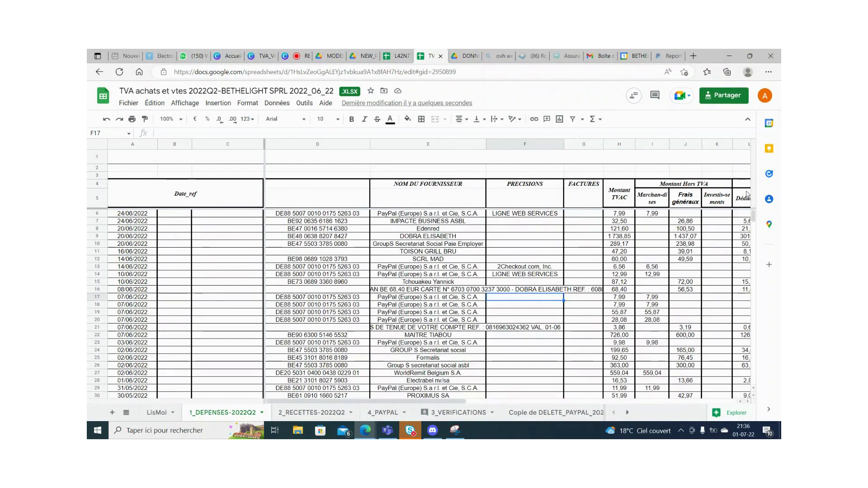